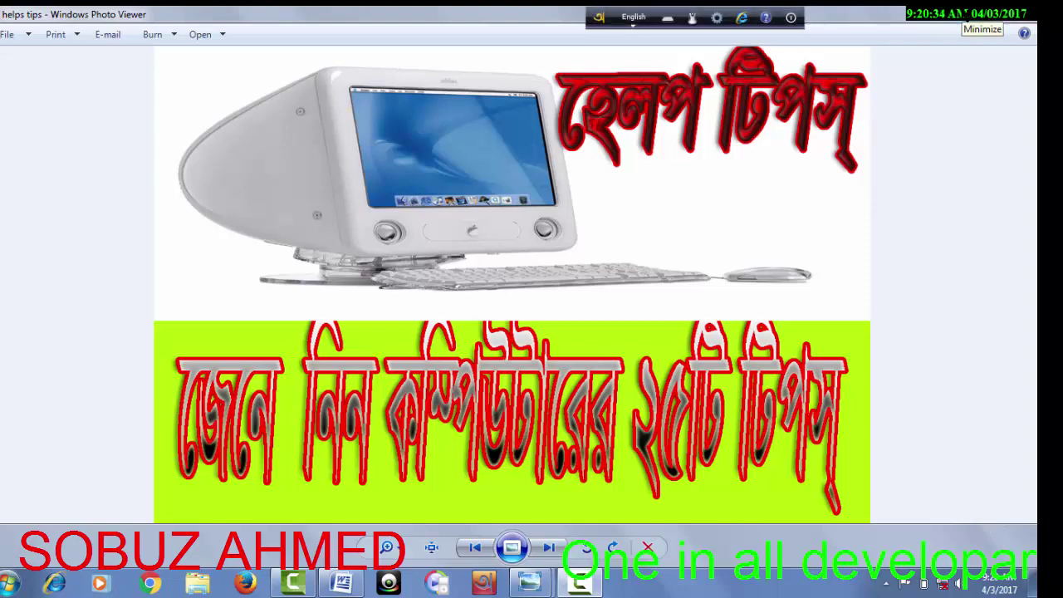
Minimize the 'helps tips' image in Windows Photo Viewer to reveal the desktop
click(966, 13)
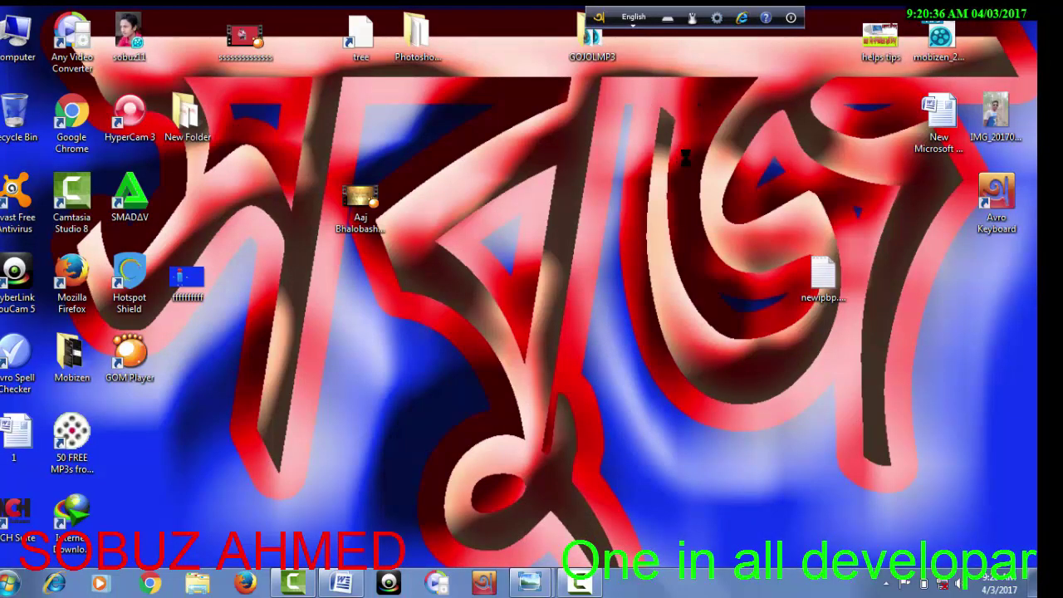
right_click(646, 94)
click(676, 138)
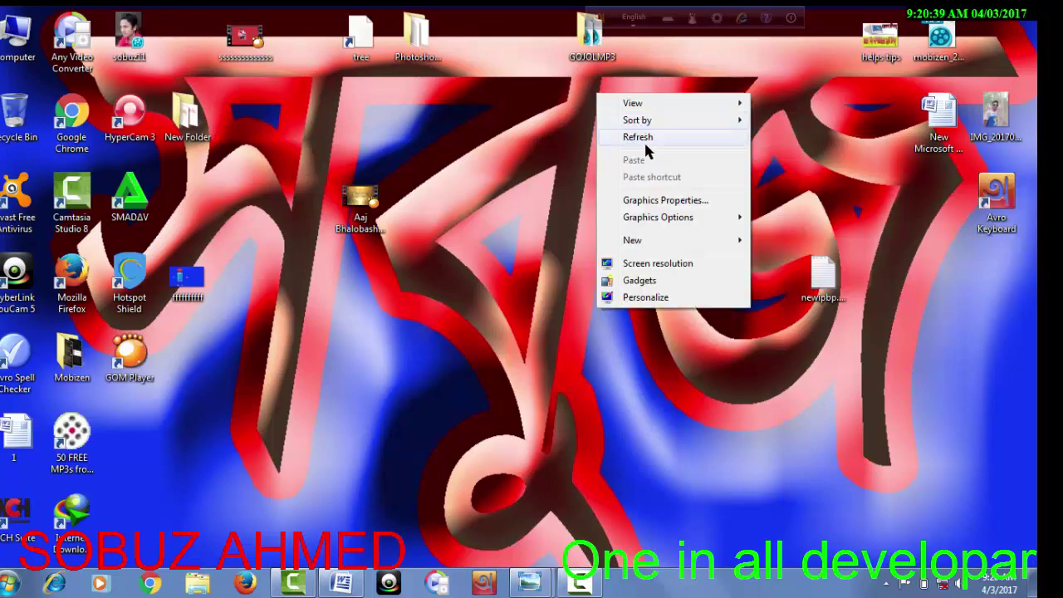
click(643, 138)
right_click(556, 50)
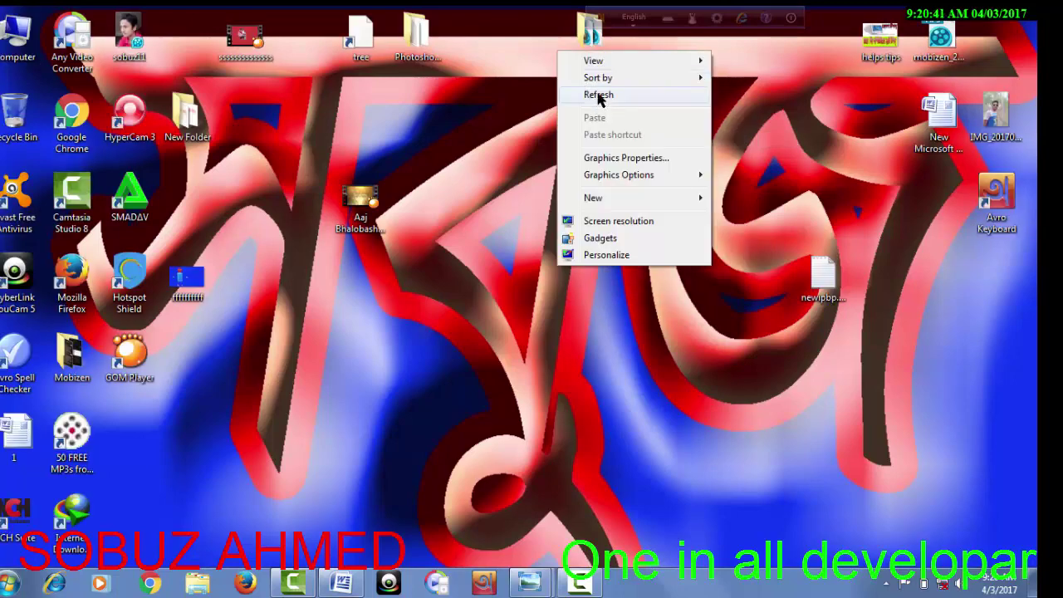
click(599, 96)
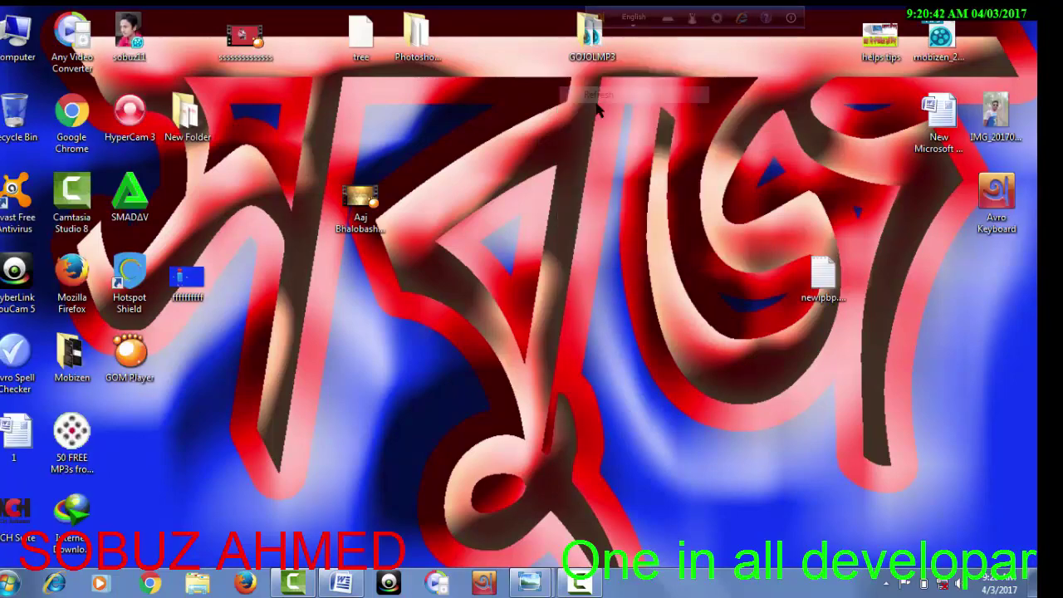
right_click(527, 205)
click(601, 243)
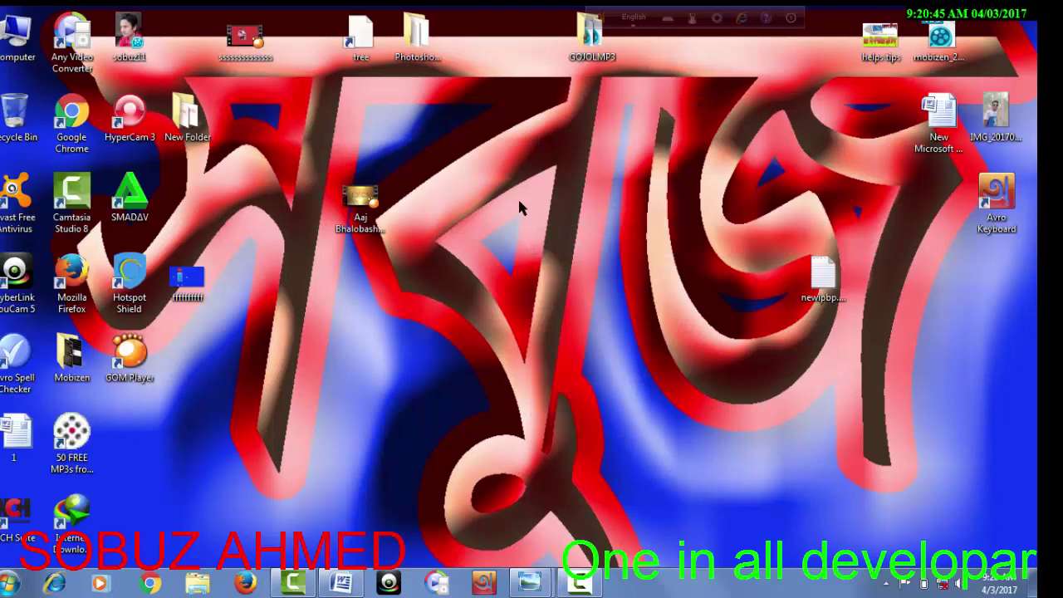
right_click(520, 208)
click(570, 245)
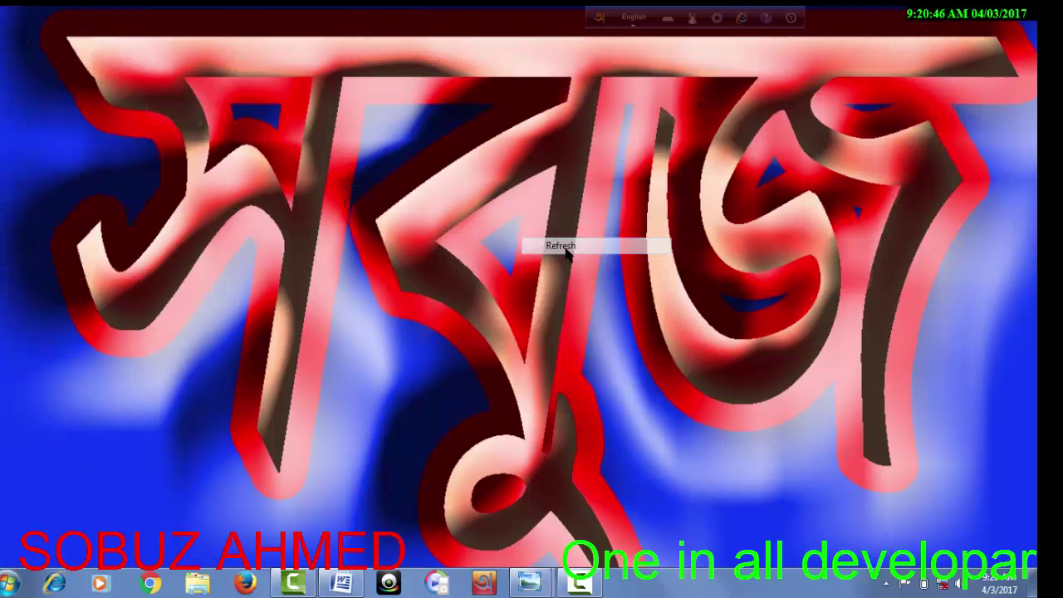
Restore the Word tips document and scroll from item 25 up to the red heading and first tips
click(344, 585)
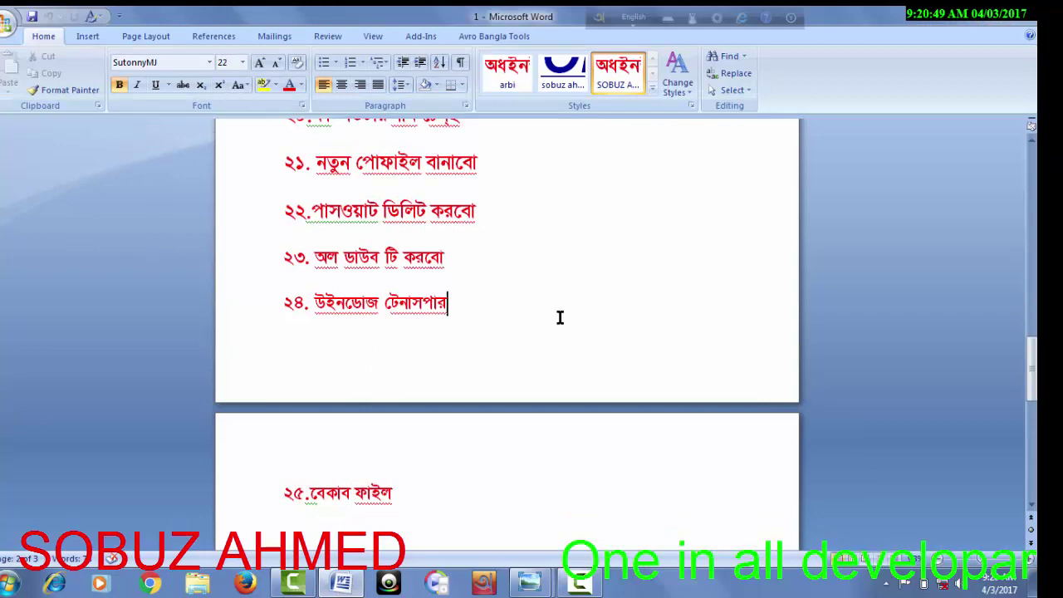
scroll(517, 300, up, 1)
scroll(510, 309, up, 1)
scroll(475, 370, up, 2)
scroll(462, 405, up, 1)
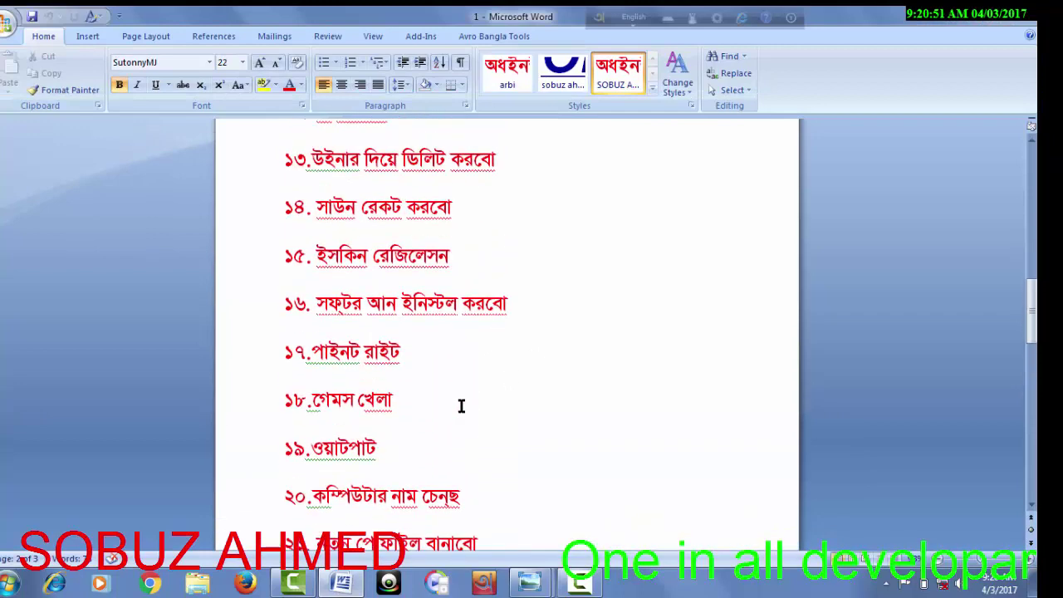
scroll(453, 416, up, 1)
scroll(446, 422, up, 2)
scroll(446, 422, up, 1)
scroll(446, 423, up, 1)
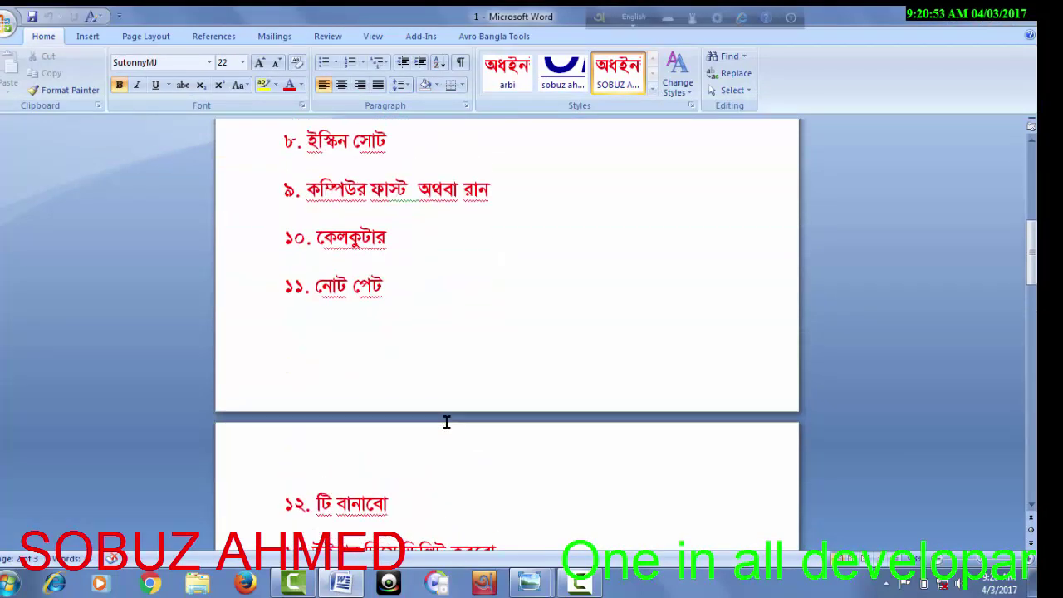
scroll(446, 423, up, 1)
scroll(446, 422, up, 2)
scroll(446, 422, up, 1)
scroll(446, 419, up, 1)
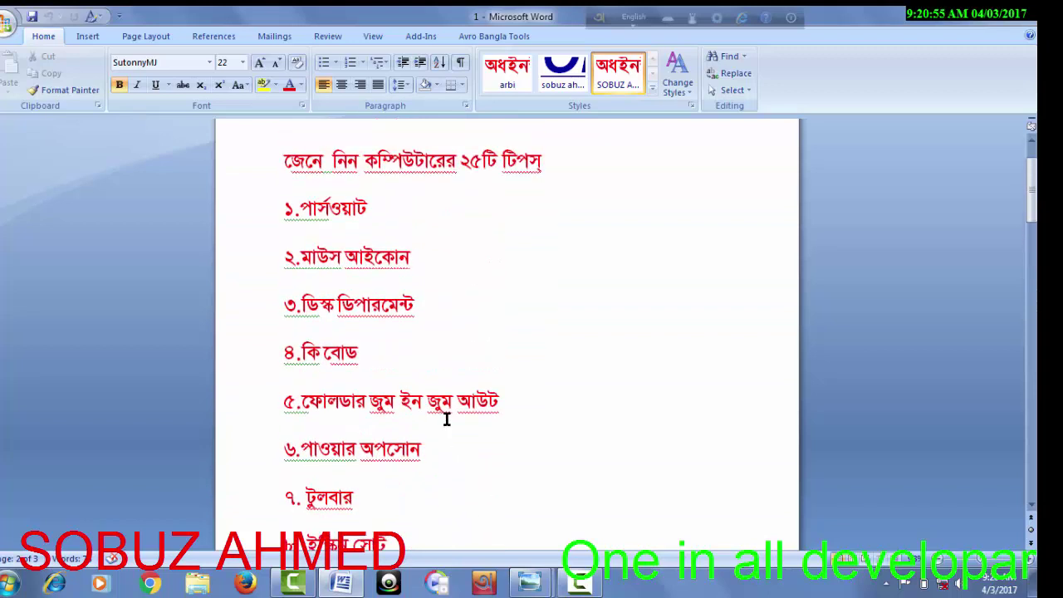
scroll(446, 420, up, 1)
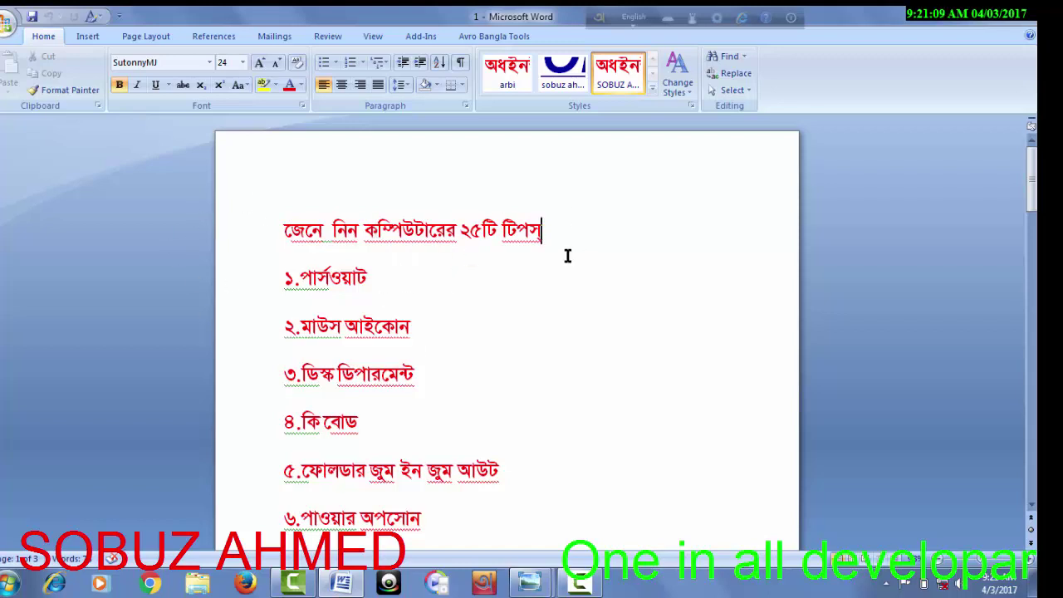
scroll(415, 221, down, 1)
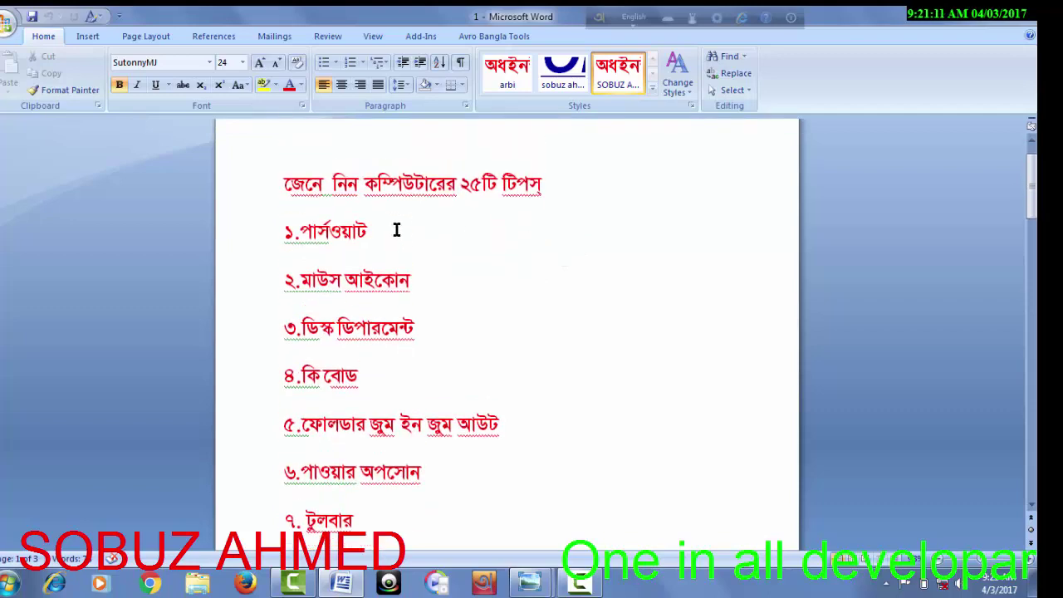
scroll(396, 230, down, 1)
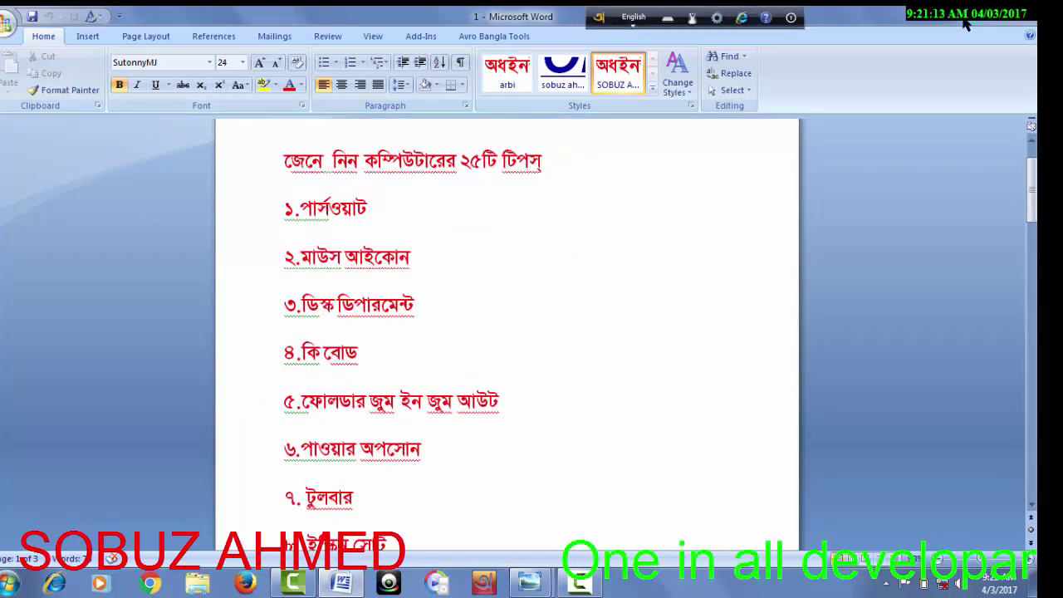
Minimize the Word document and refresh the desktop
click(966, 25)
right_click(511, 106)
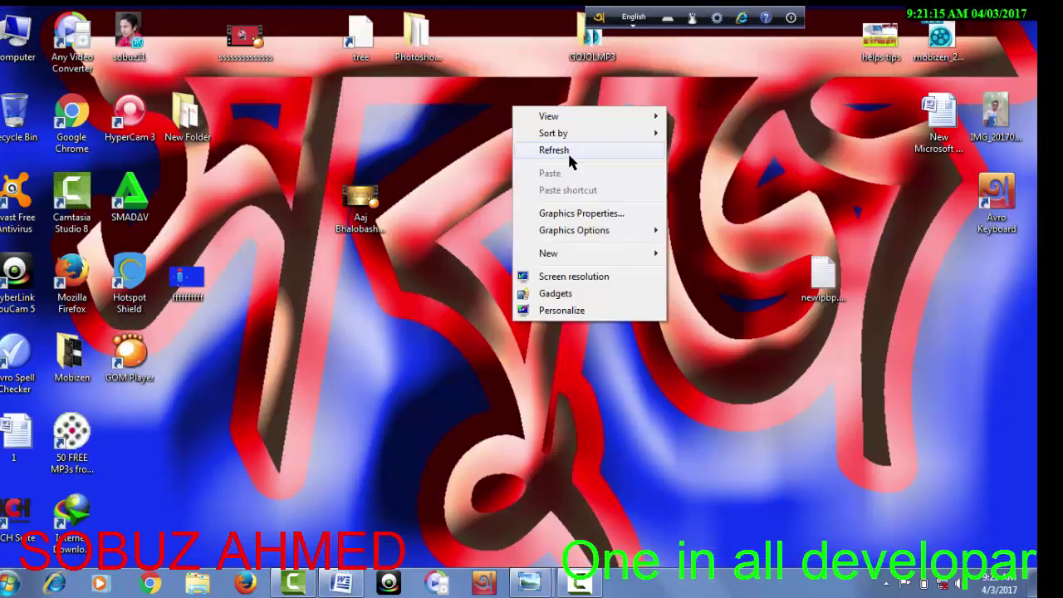
click(568, 151)
Refresh the desktop thirteen more times from its right-click menu
right_click(519, 102)
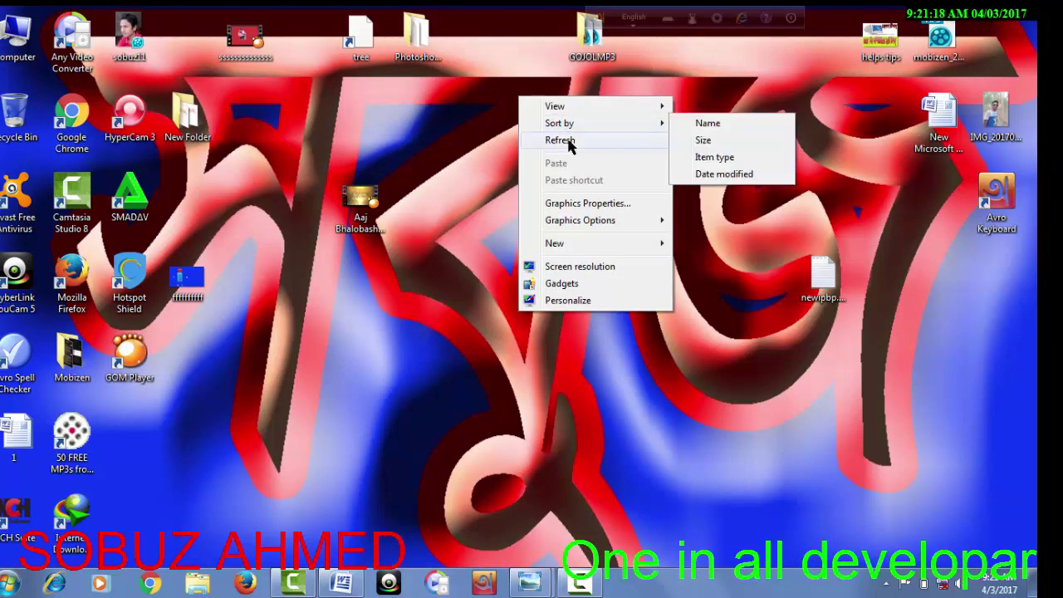
click(567, 139)
right_click(550, 130)
click(601, 176)
right_click(556, 136)
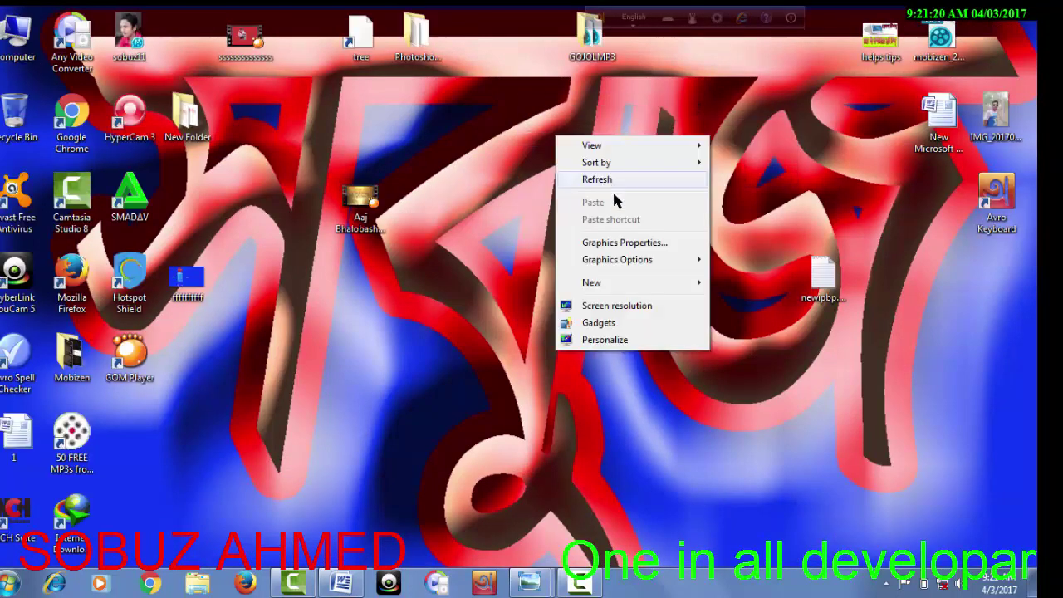
click(612, 182)
right_click(519, 116)
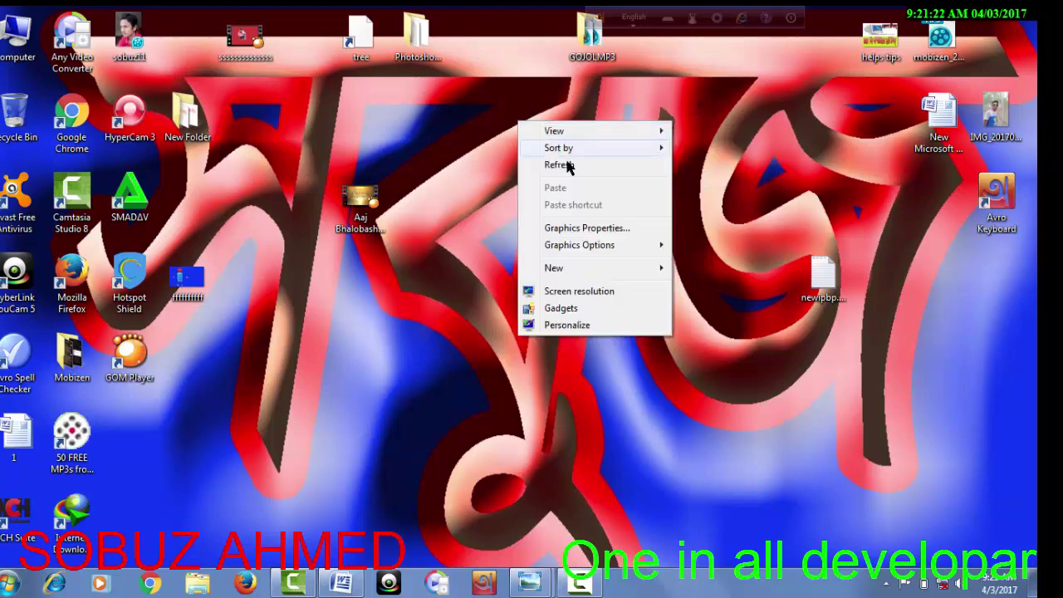
click(568, 165)
right_click(567, 165)
click(611, 204)
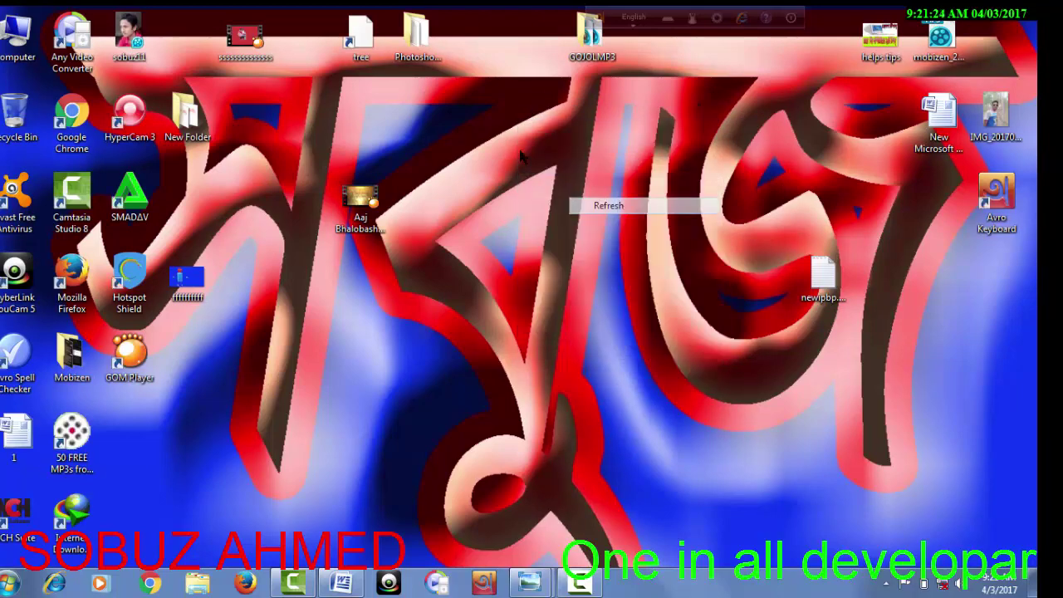
right_click(519, 149)
click(548, 190)
right_click(532, 172)
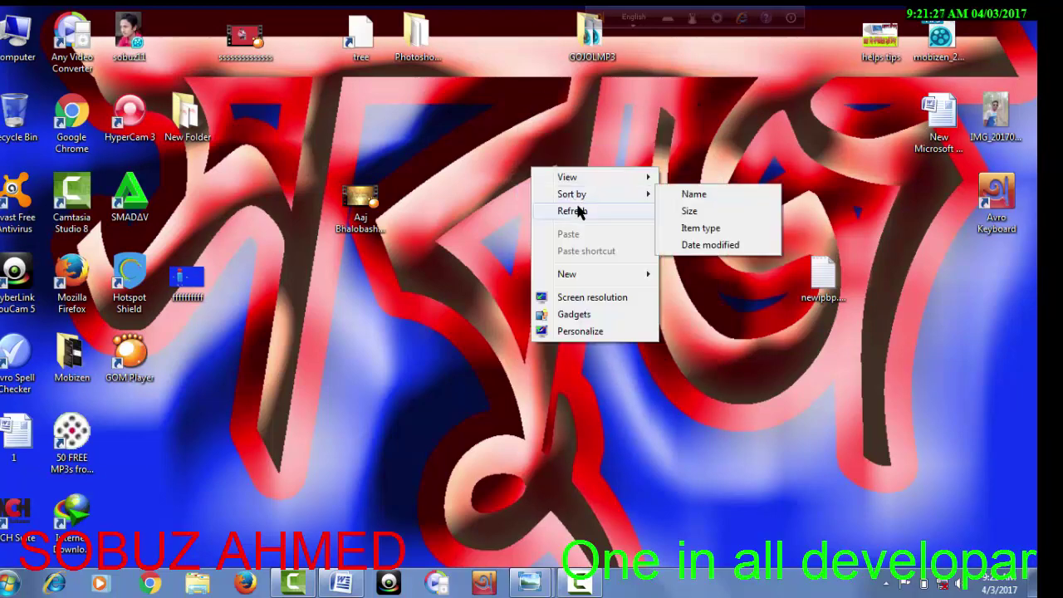
click(577, 211)
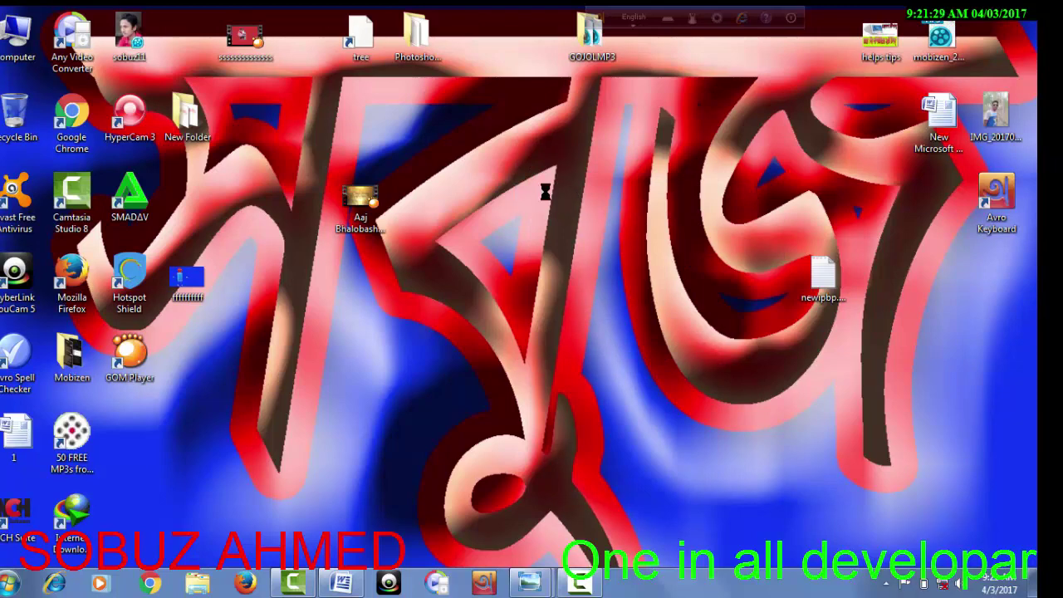
right_click(537, 183)
click(573, 224)
right_click(519, 172)
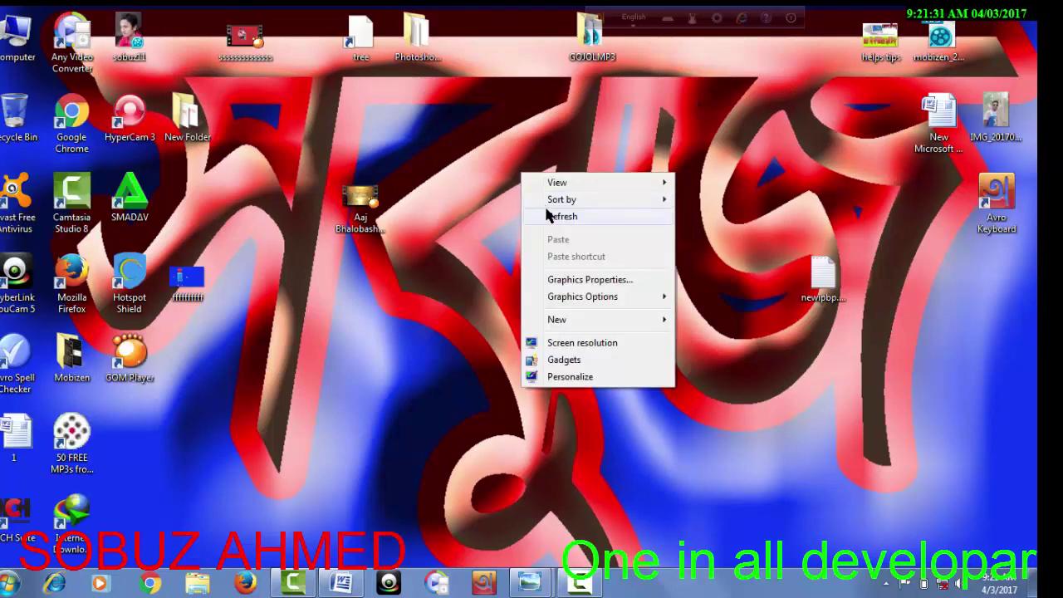
click(551, 213)
right_click(482, 144)
click(534, 187)
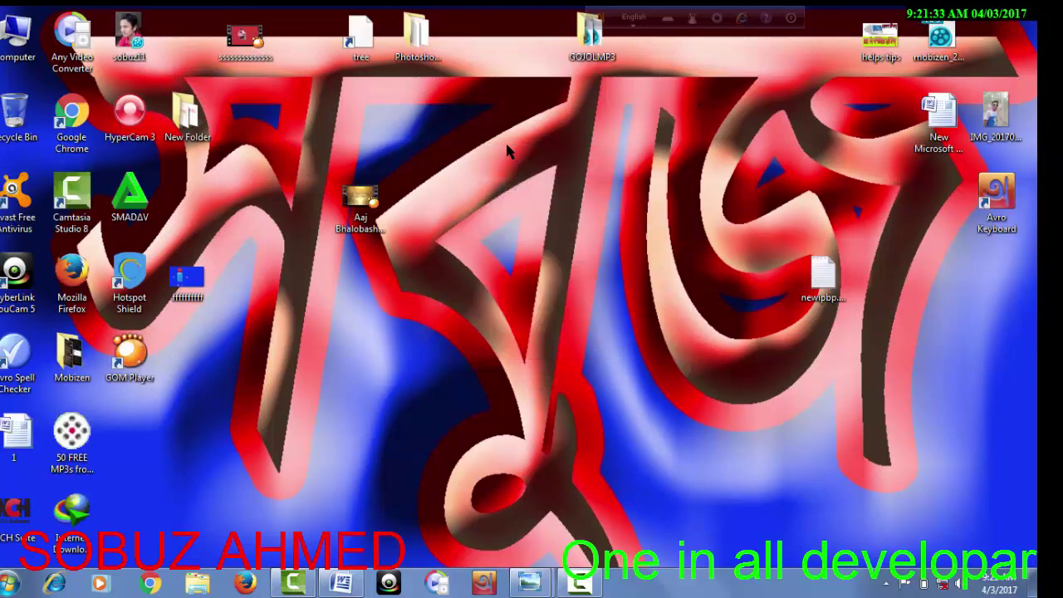
right_click(507, 144)
click(540, 190)
right_click(528, 152)
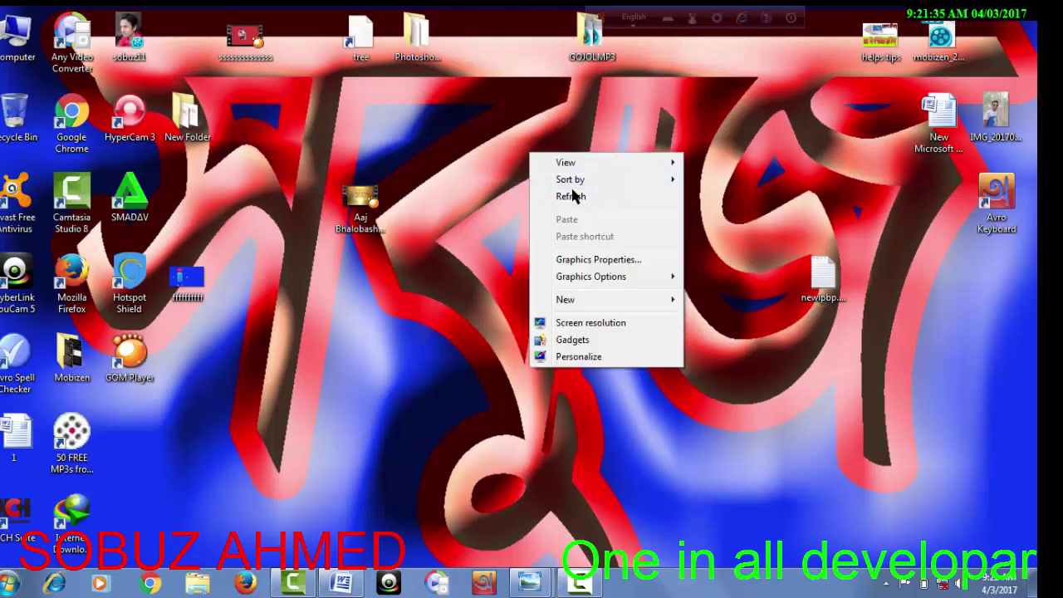
click(606, 195)
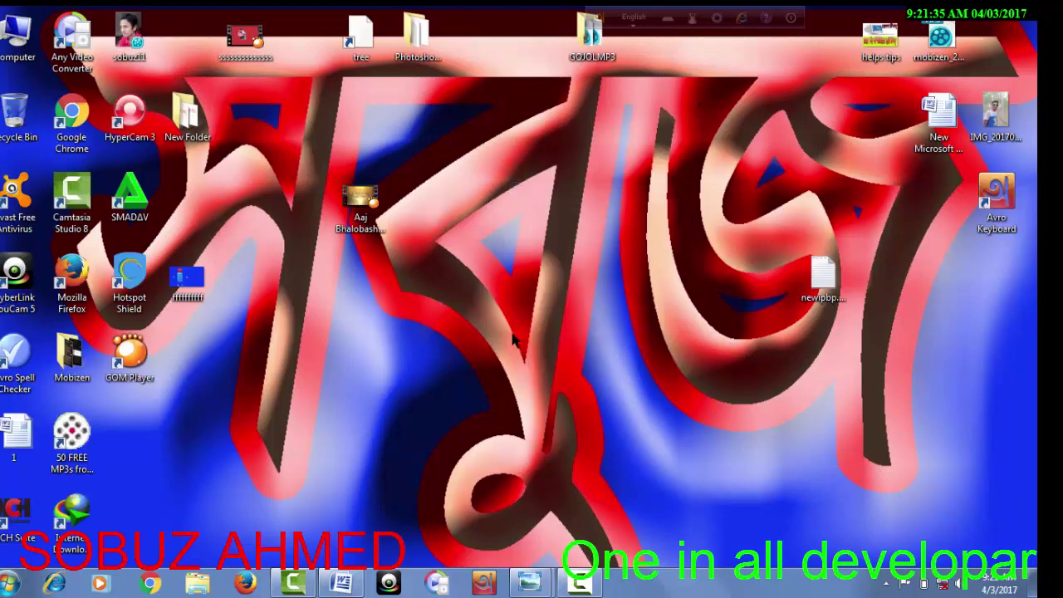
right_click(313, 292)
click(371, 333)
Restore Word, place the cursor at the ends of tips 1 and 4, and select tip 4's text
click(353, 579)
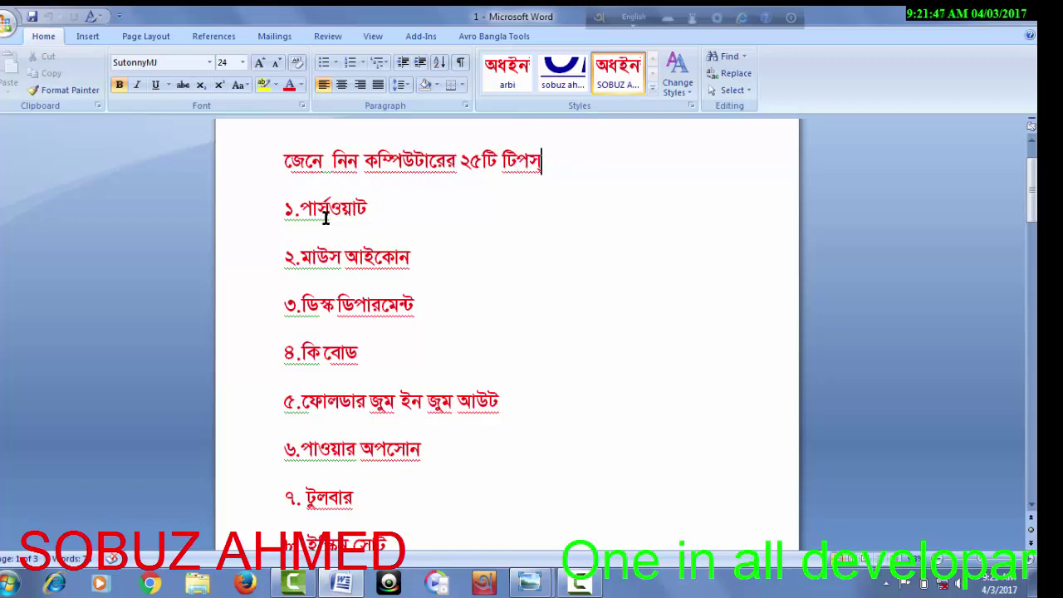
click(389, 207)
click(370, 349)
scroll(376, 293, down, 1)
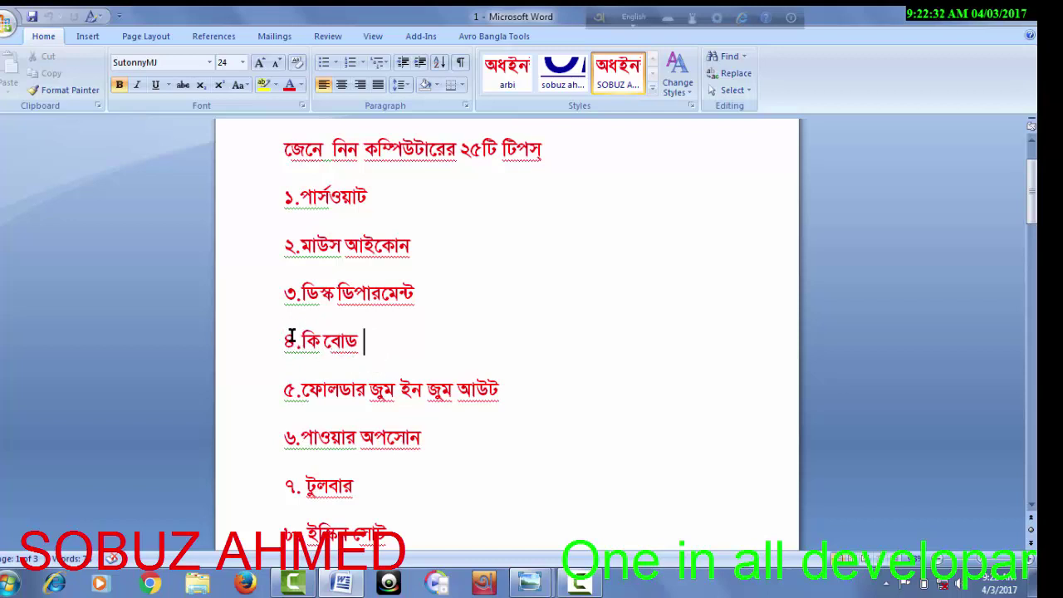
drag(293, 341, 357, 340)
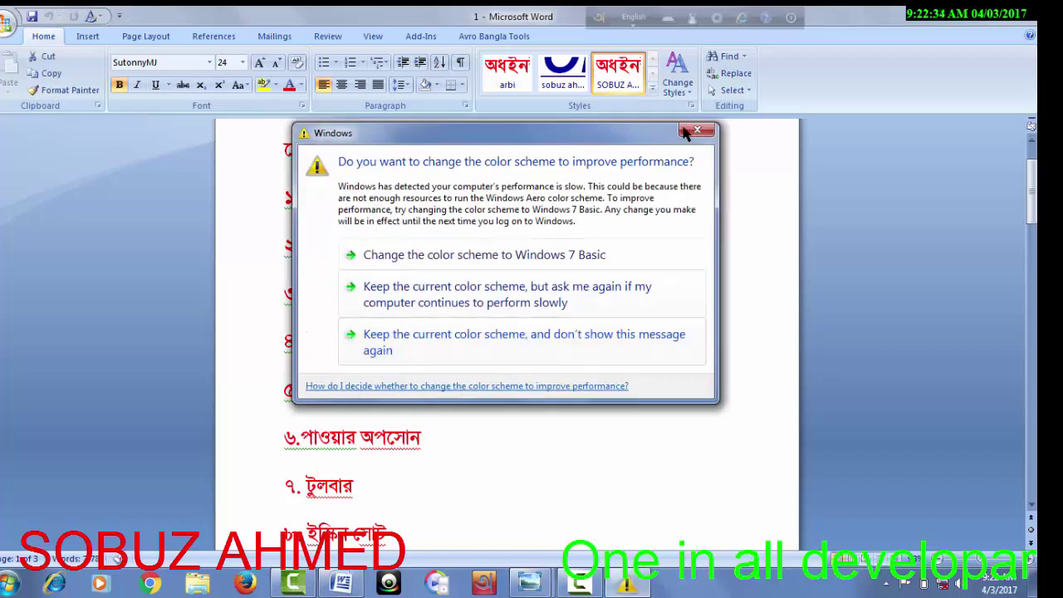
click(429, 340)
scroll(409, 318, down, 1)
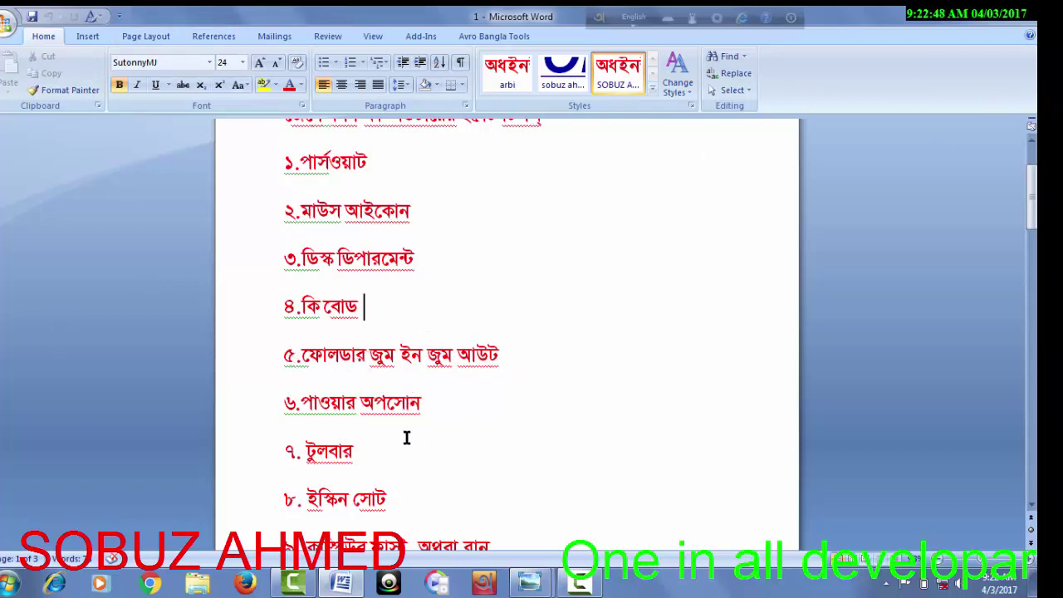
click(463, 400)
scroll(385, 418, down, 1)
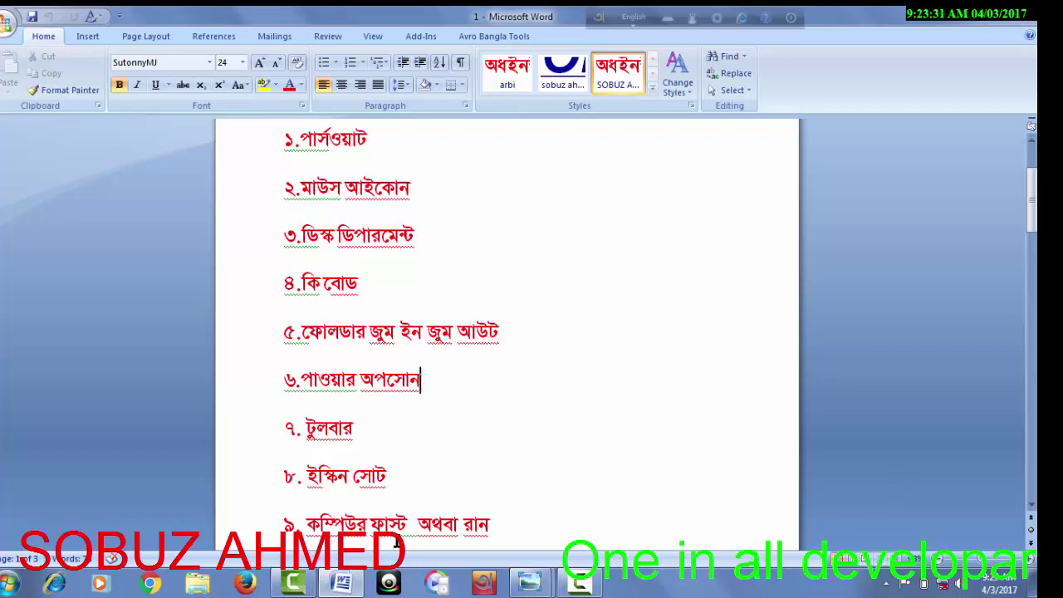
scroll(408, 454, down, 1)
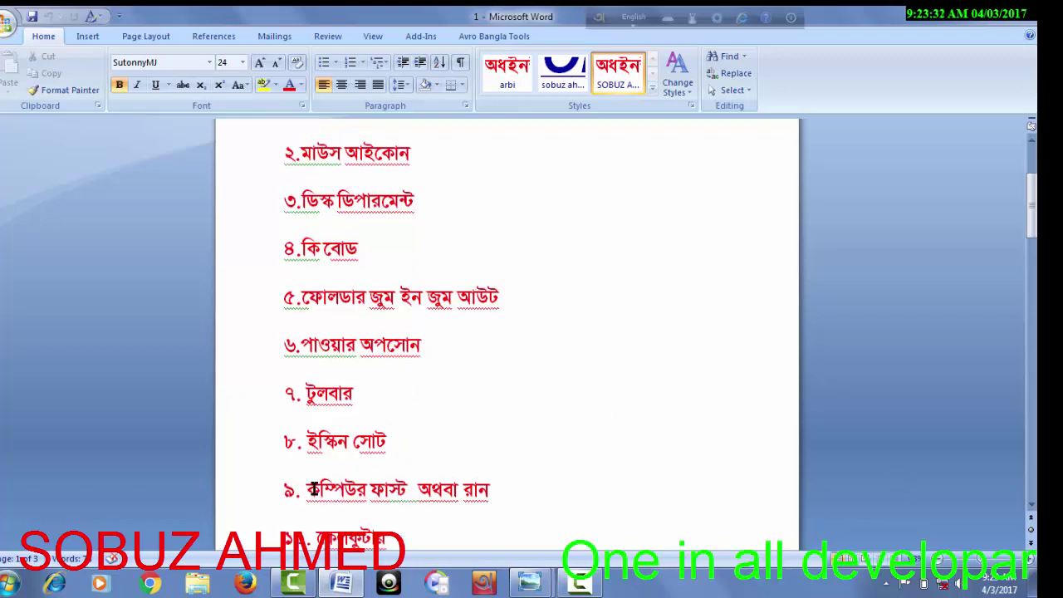
click(405, 464)
scroll(429, 434, down, 1)
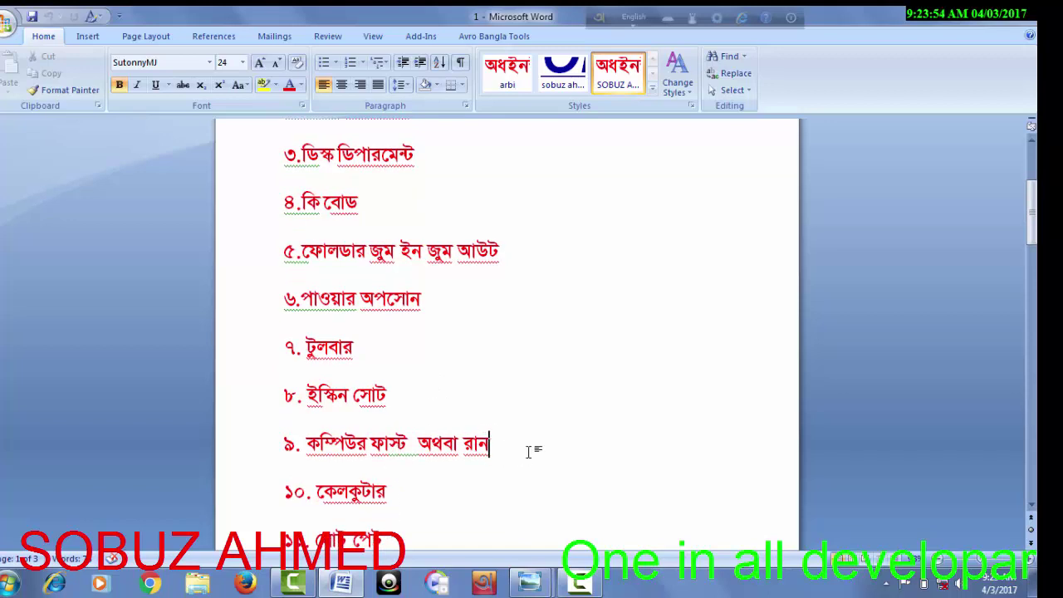
scroll(527, 432, down, 1)
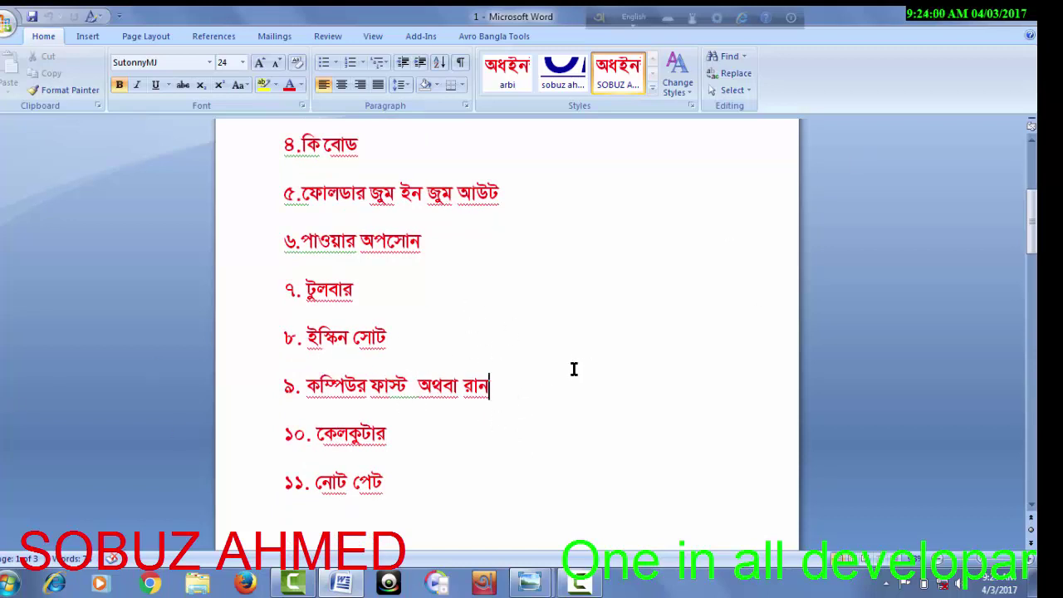
click(399, 437)
scroll(433, 441, down, 1)
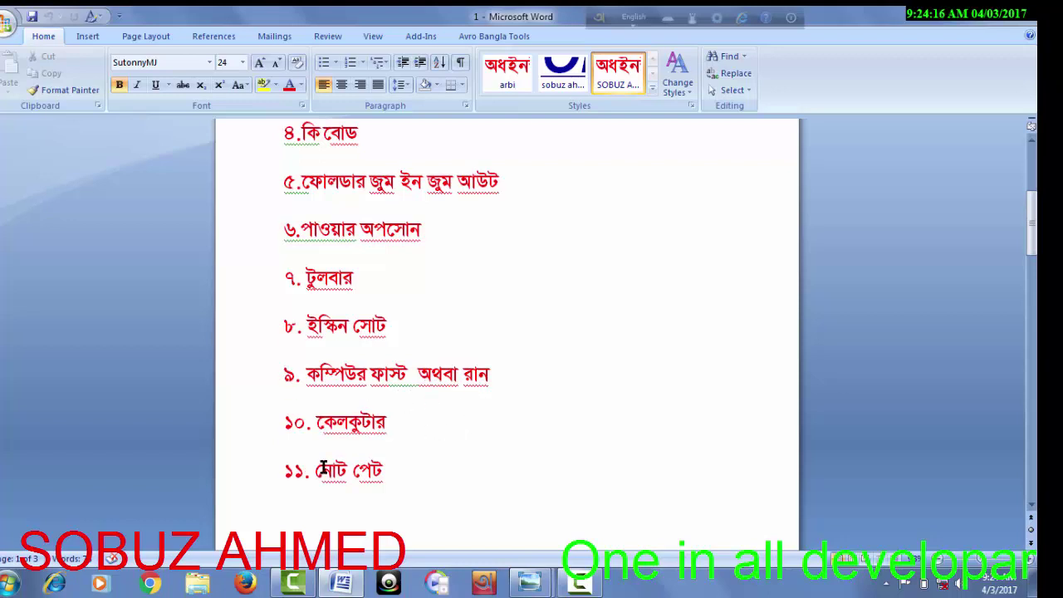
click(383, 470)
scroll(467, 425, down, 2)
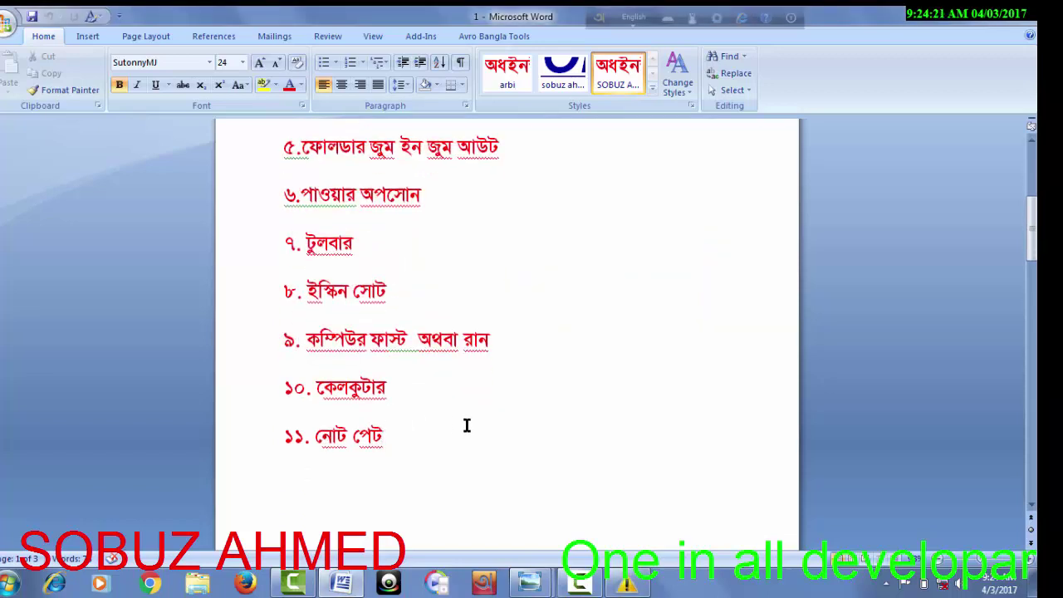
scroll(467, 405, down, 1)
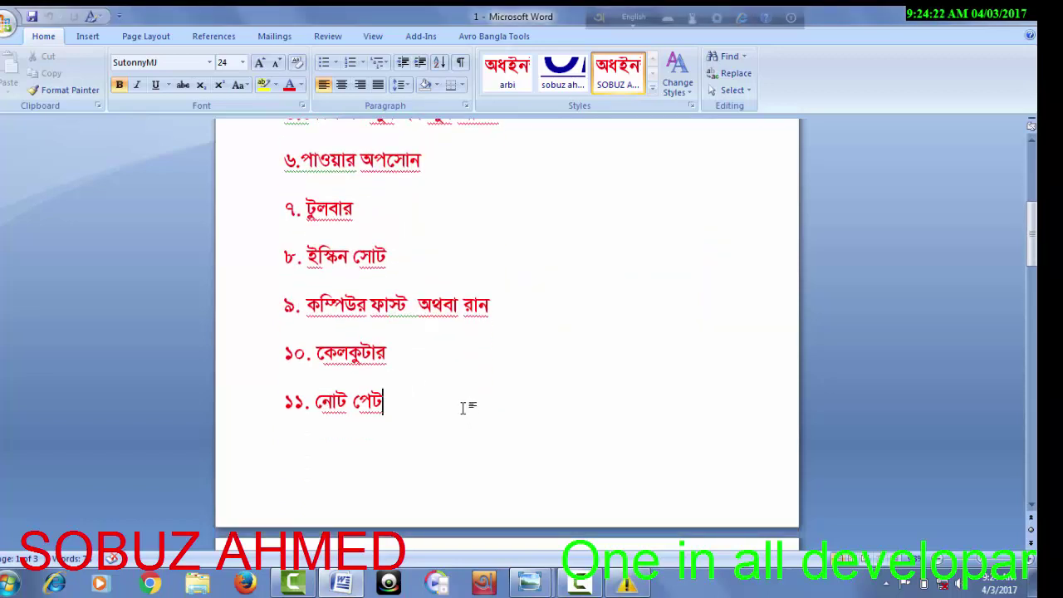
scroll(462, 407, down, 1)
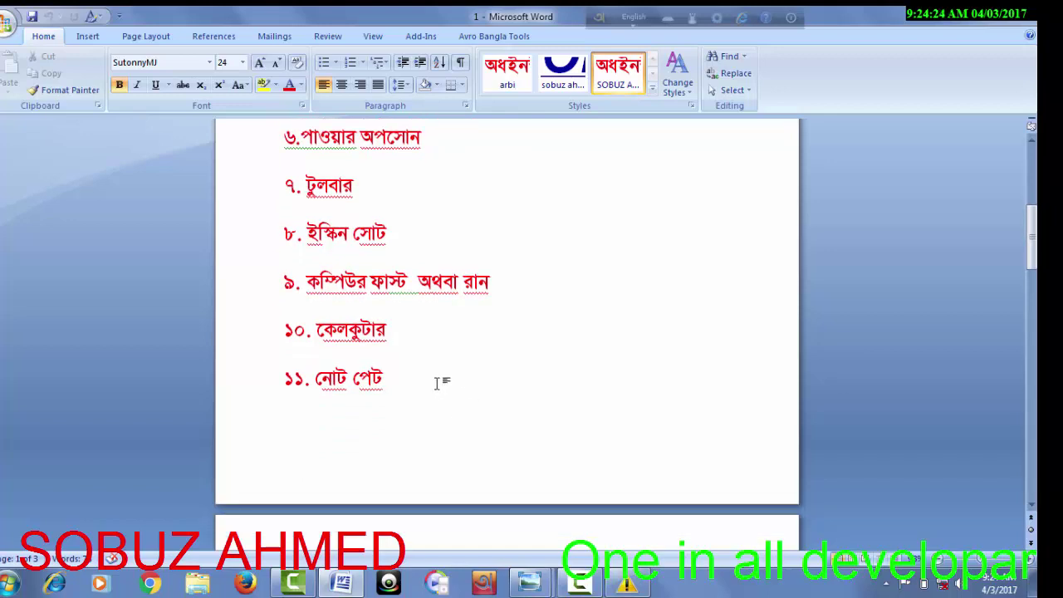
scroll(438, 384, down, 2)
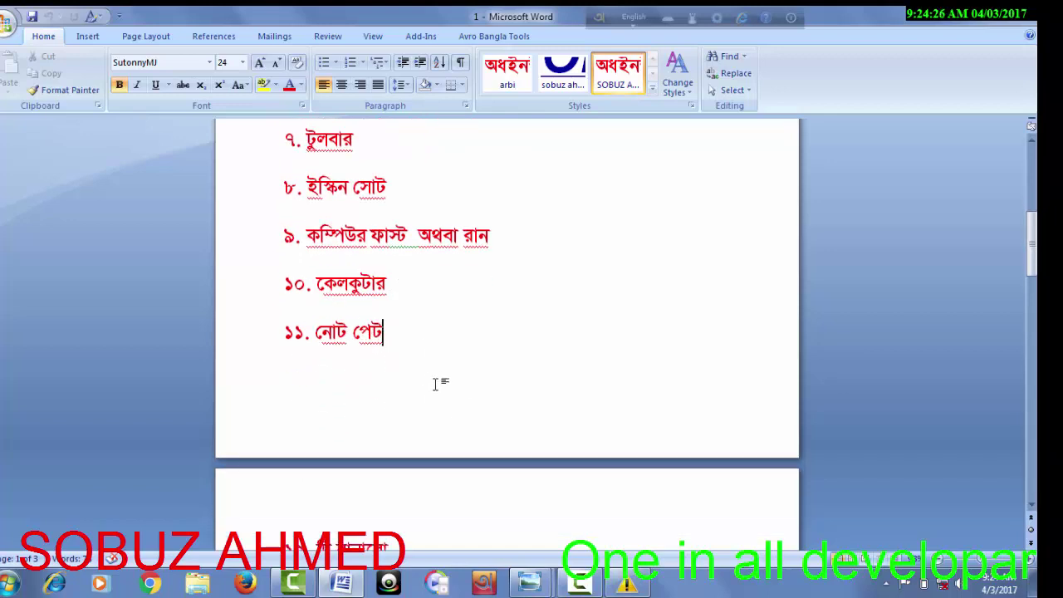
scroll(434, 384, down, 3)
scroll(427, 391, down, 2)
scroll(421, 398, down, 2)
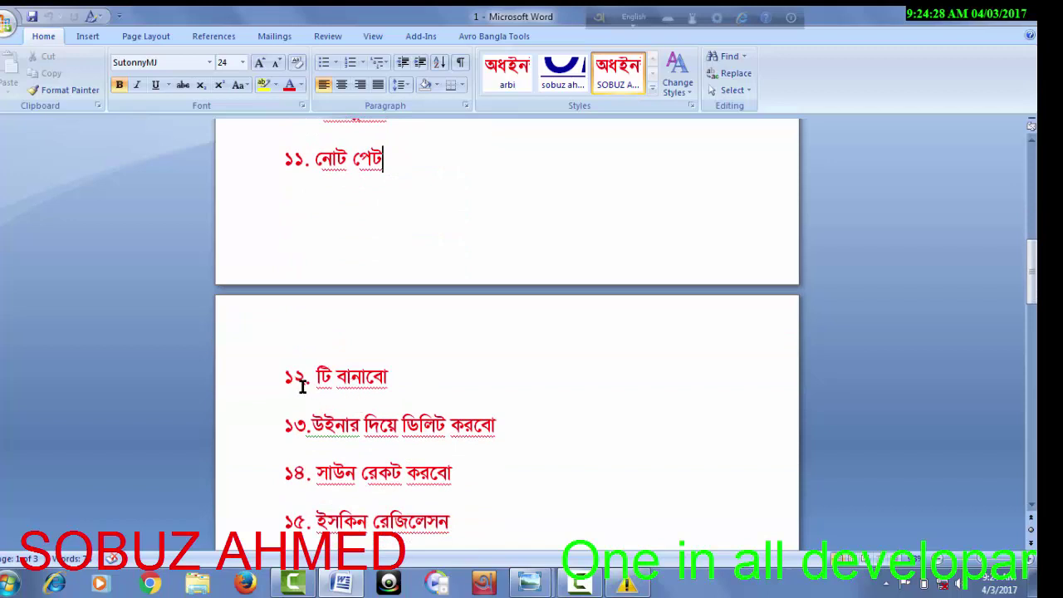
click(402, 364)
click(520, 427)
scroll(520, 427, down, 1)
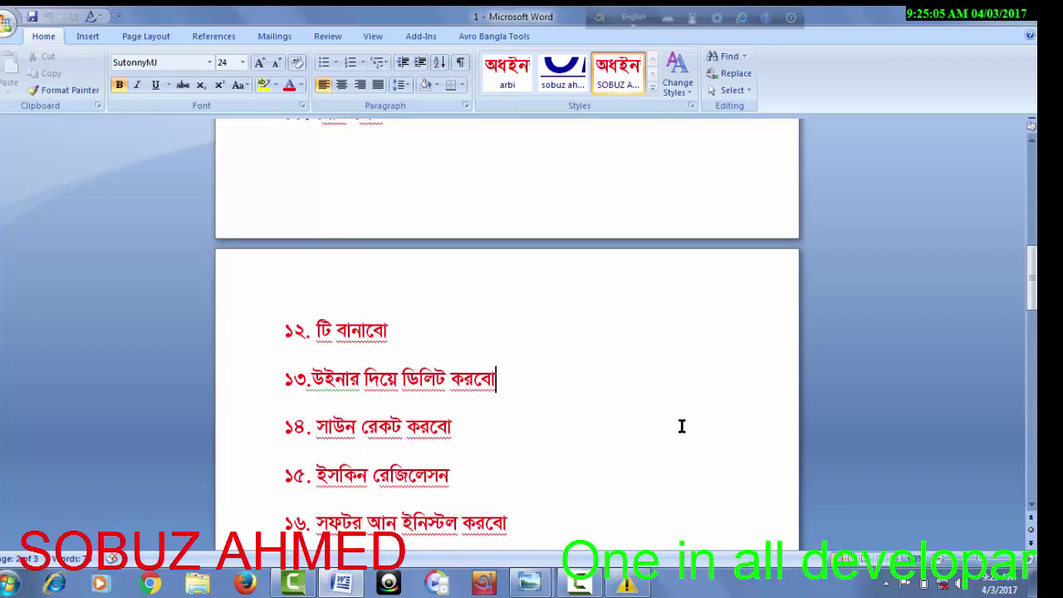
click(615, 363)
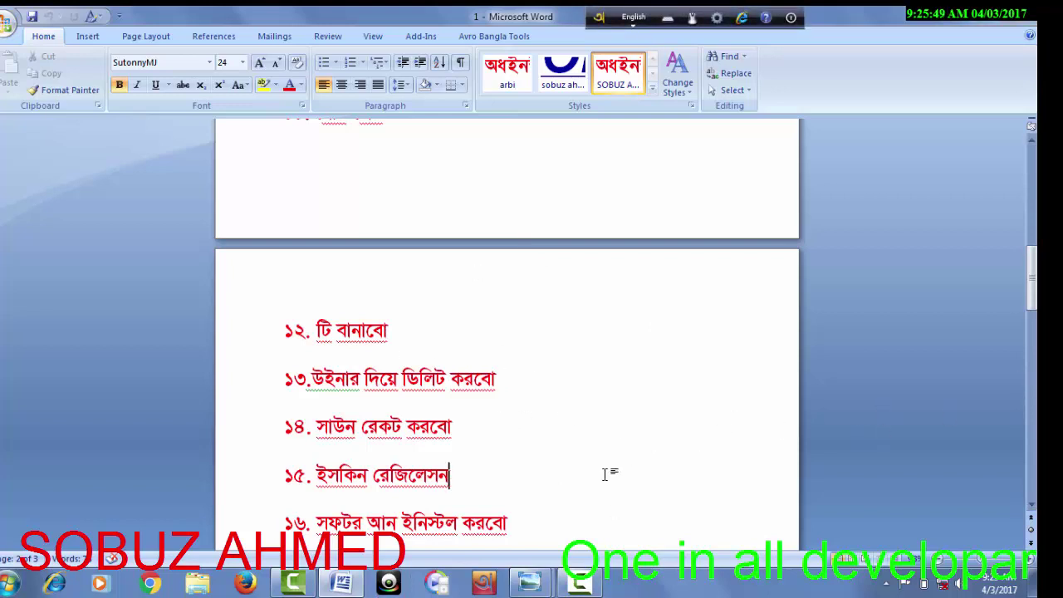
scroll(606, 472, down, 1)
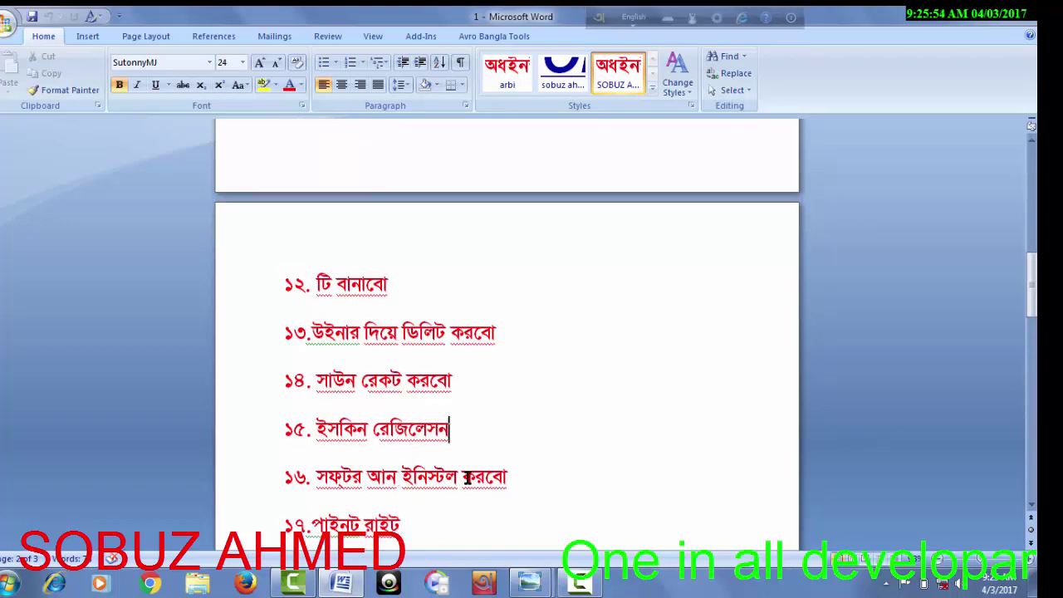
scroll(564, 457, down, 1)
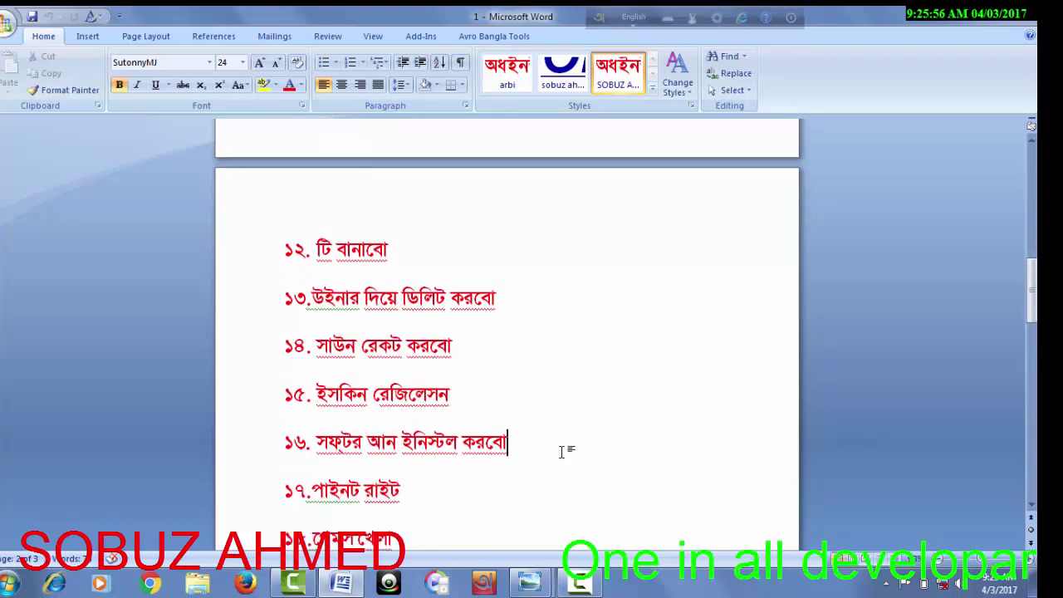
click(561, 458)
scroll(491, 492, down, 1)
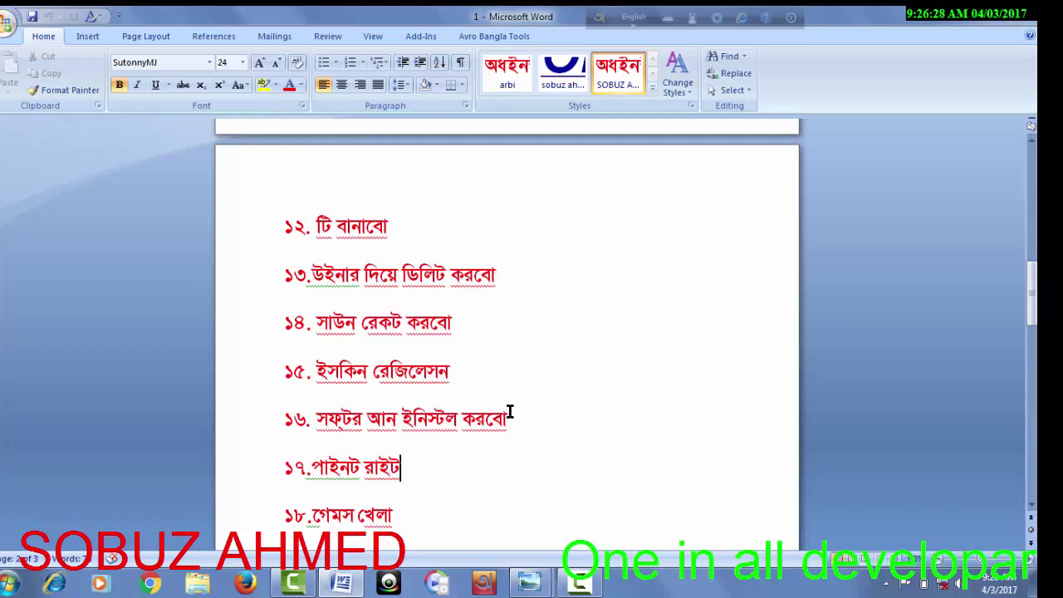
click(422, 525)
Scroll the tips list to items 12–20 and place the cursor at the end of item 19
scroll(551, 393, down, 1)
scroll(551, 390, down, 1)
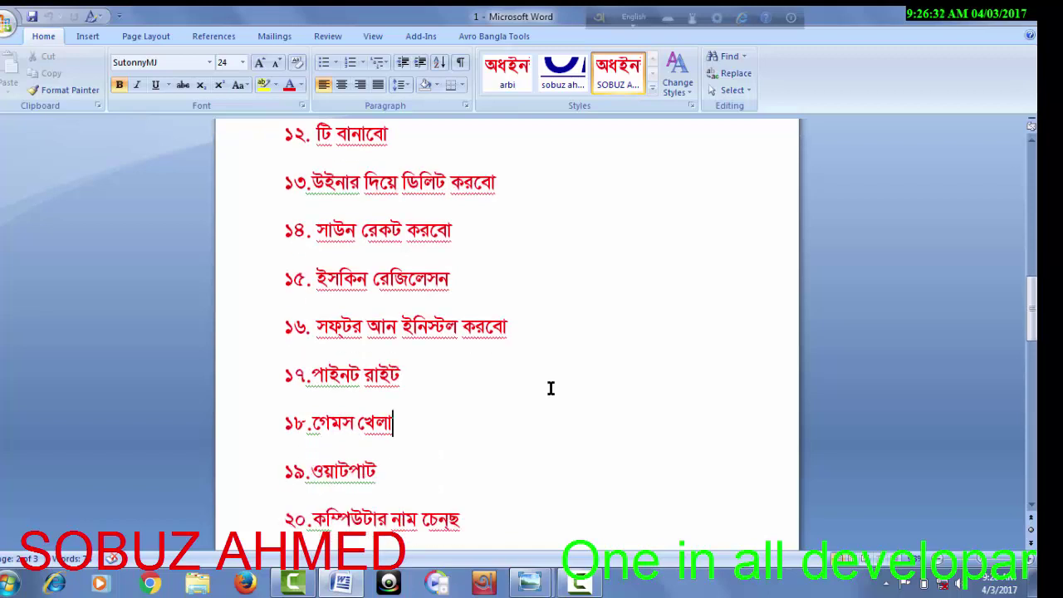
scroll(551, 388, up, 1)
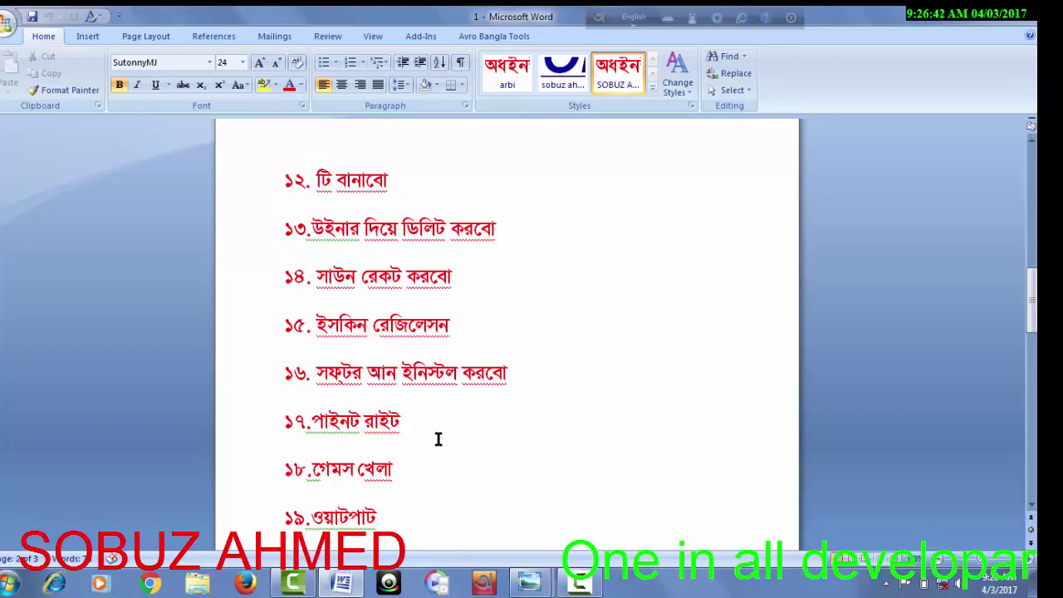
scroll(438, 453, down, 1)
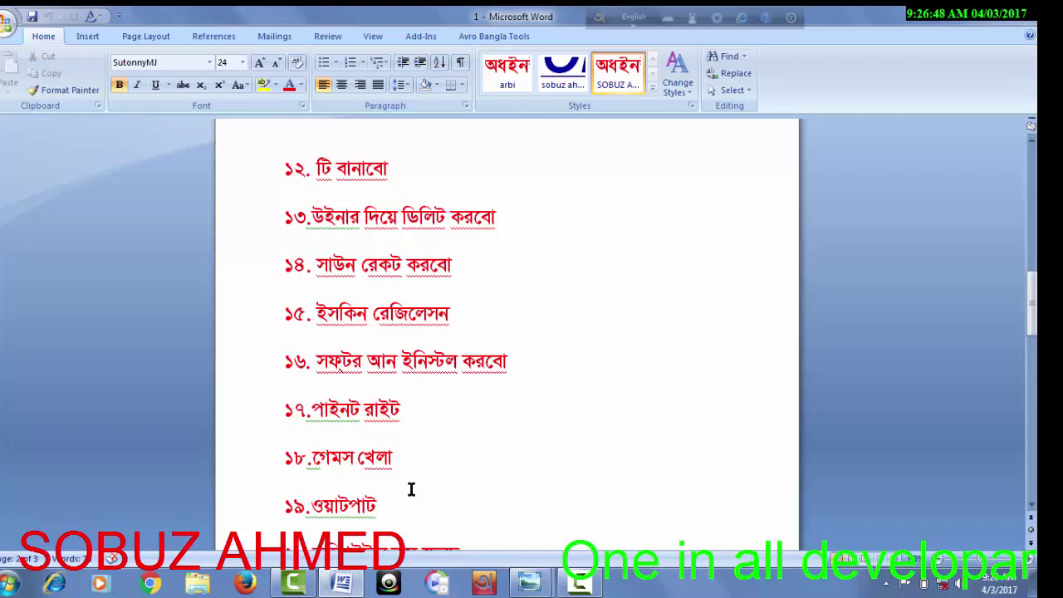
scroll(430, 465, down, 2)
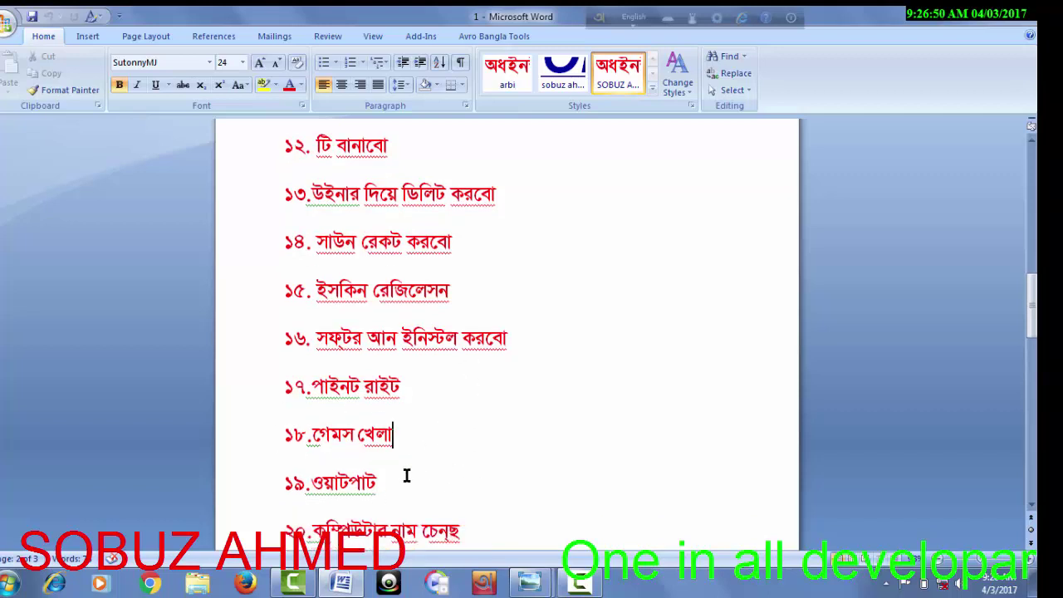
click(407, 476)
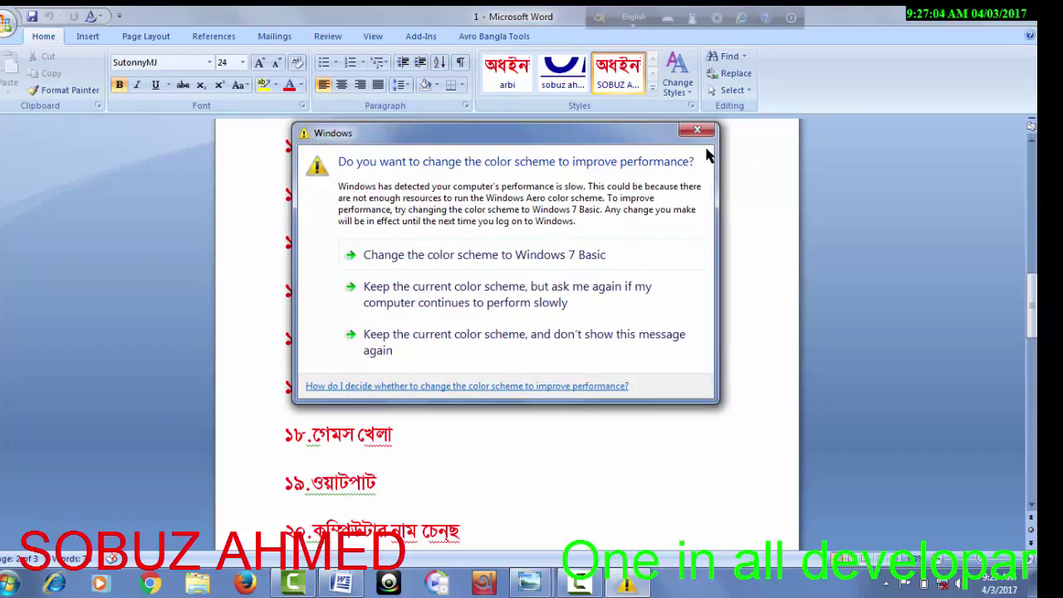
Dismiss the colour-scheme prompt, scroll down, and place the cursor at the end of item 22
click(698, 132)
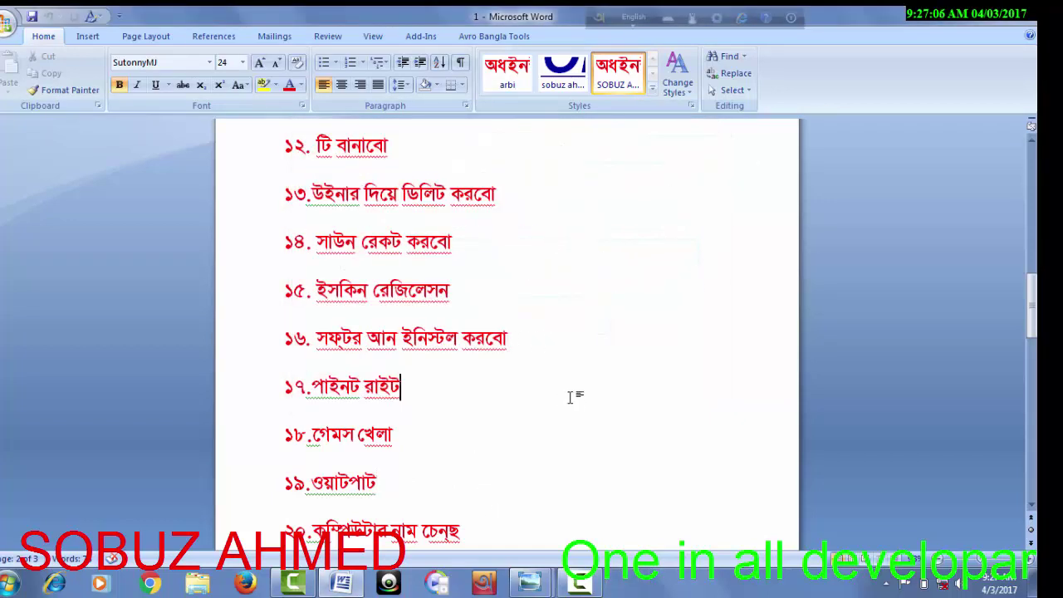
scroll(515, 466, down, 1)
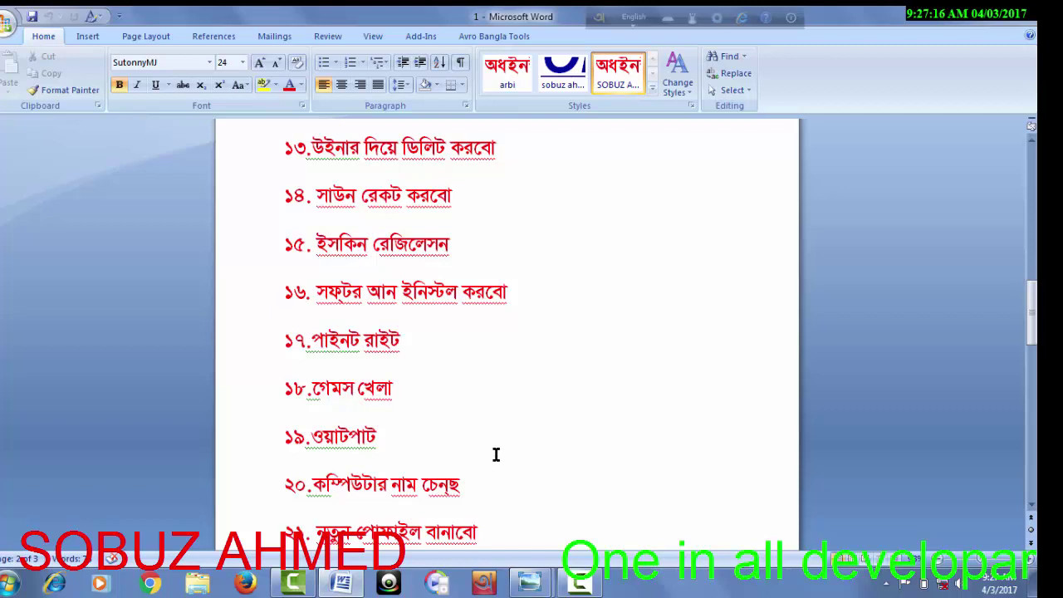
scroll(570, 498, down, 2)
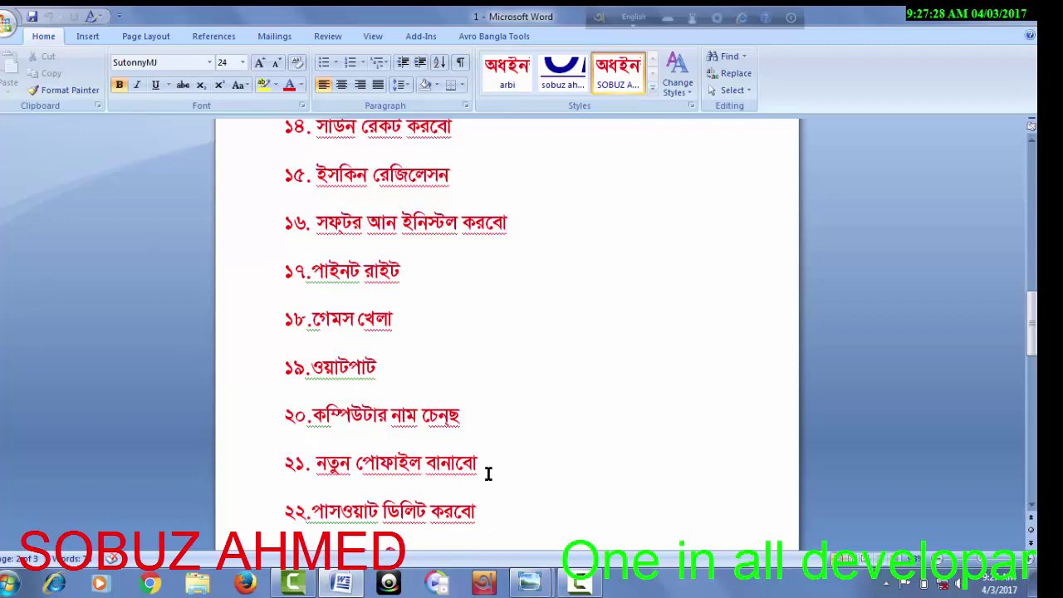
scroll(491, 473, down, 1)
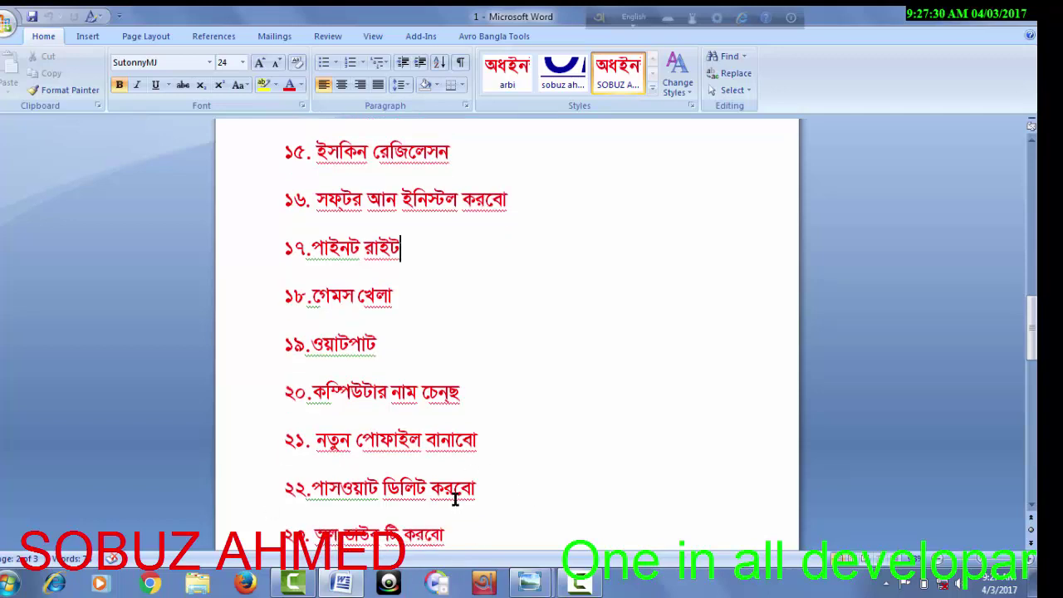
click(478, 484)
scroll(531, 480, down, 1)
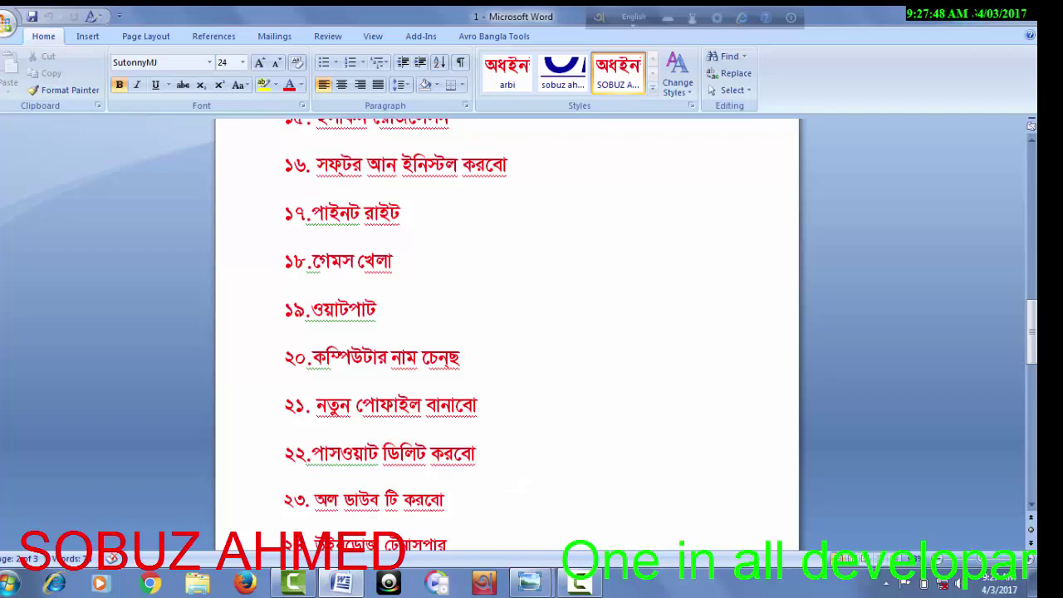
Show the desktop, move the tree shortcut lower right of centre, and rename the Computer icon
key(super+d)
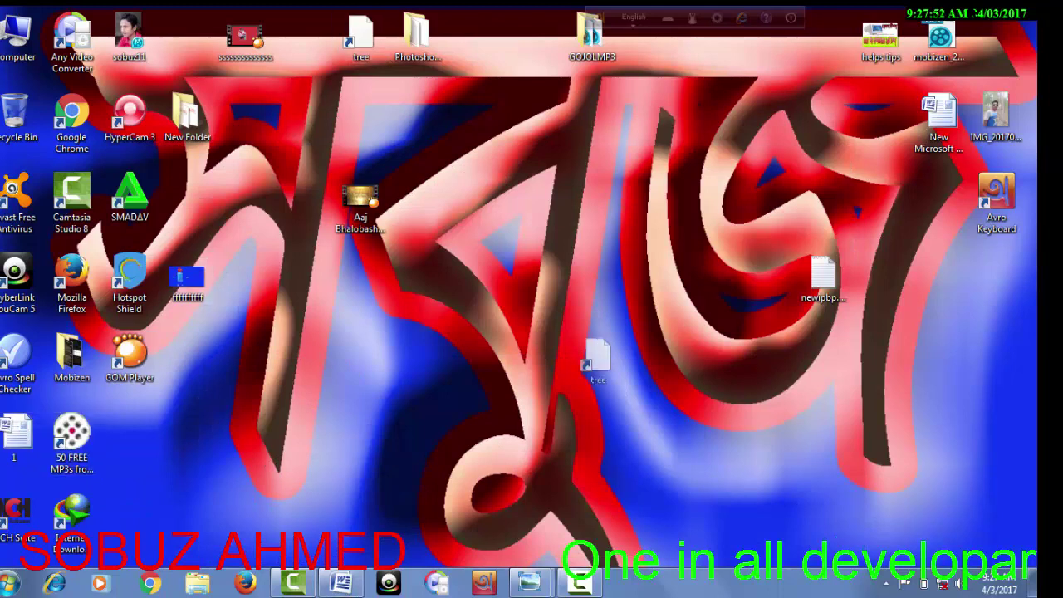
mouse_move(360, 37)
mouse_down()
mouse_move(592, 358)
mouse_move(682, 402)
mouse_move(748, 465)
mouse_up()
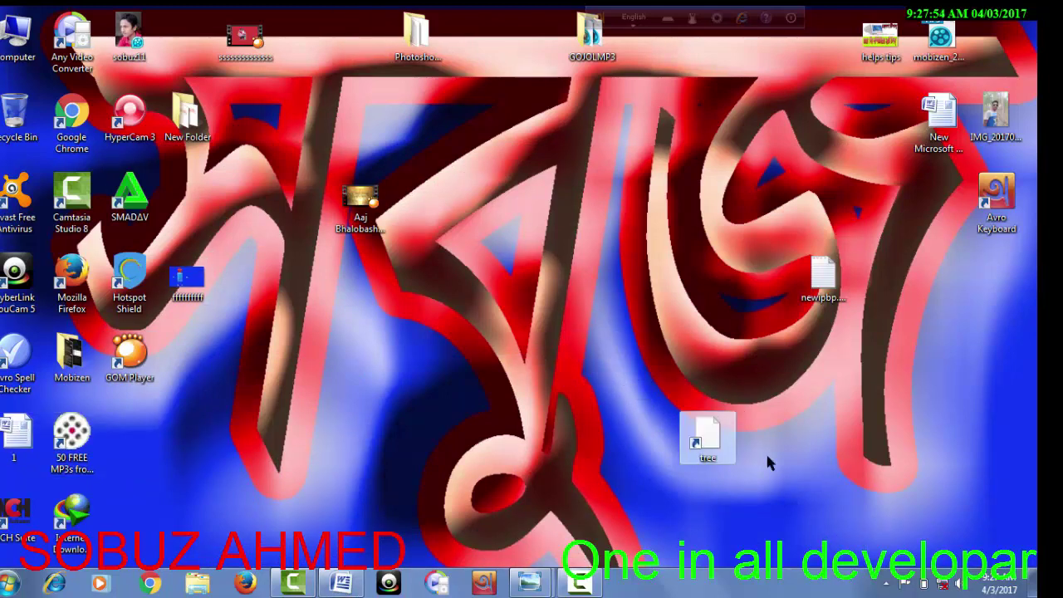
click(4, 65)
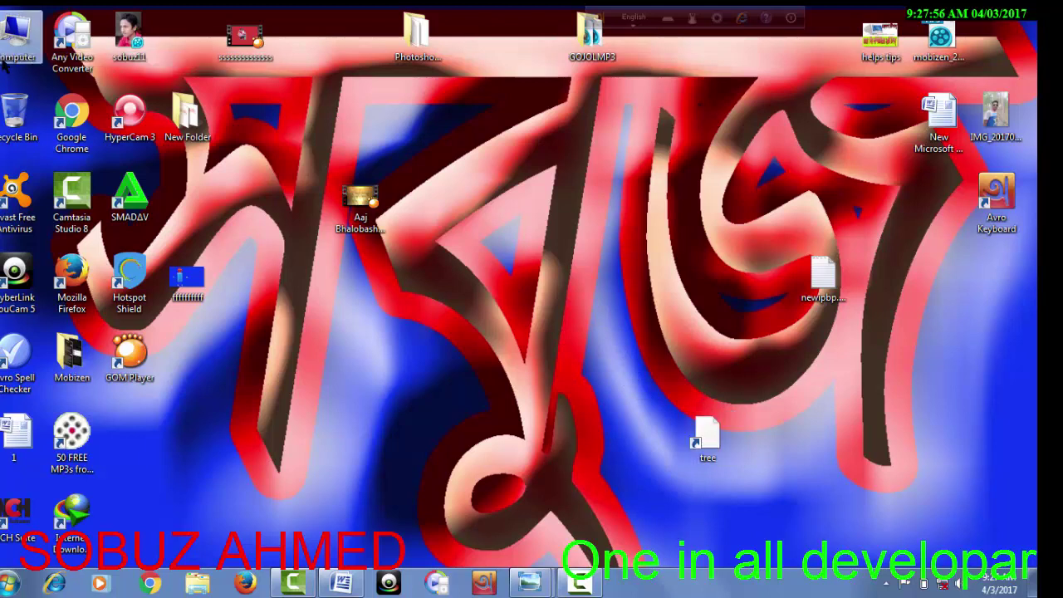
click(4, 60)
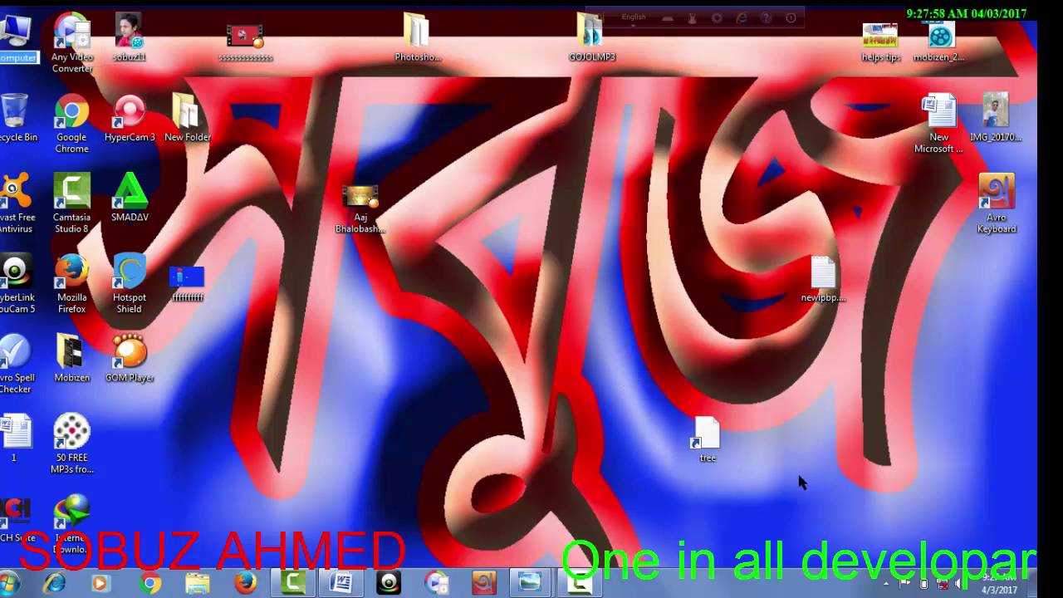
key(Return)
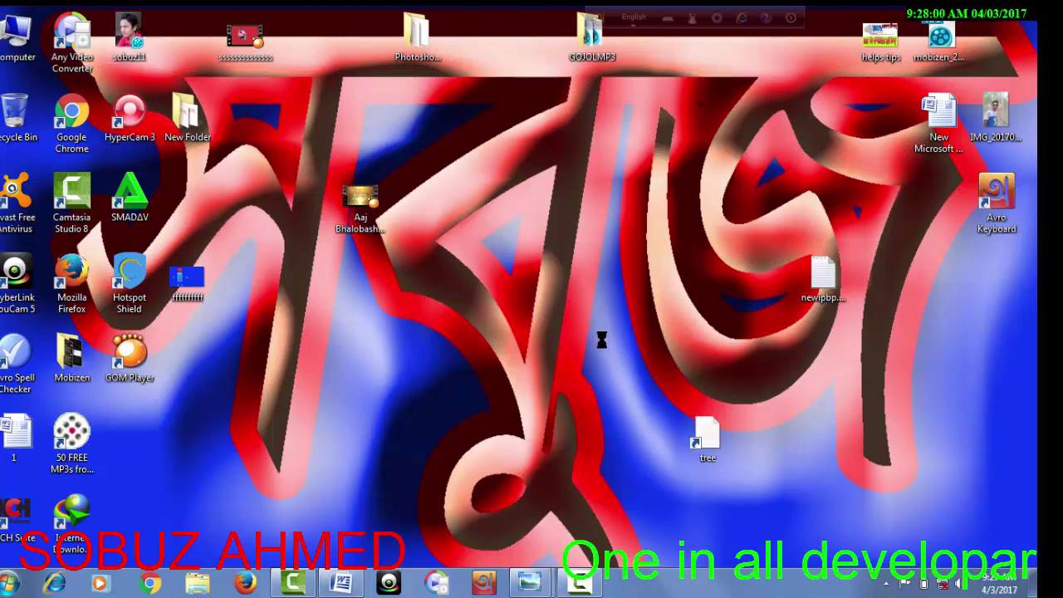
Refresh the desktop twice and bring the Word tips document back in front
right_click(603, 344)
click(607, 353)
right_click(551, 233)
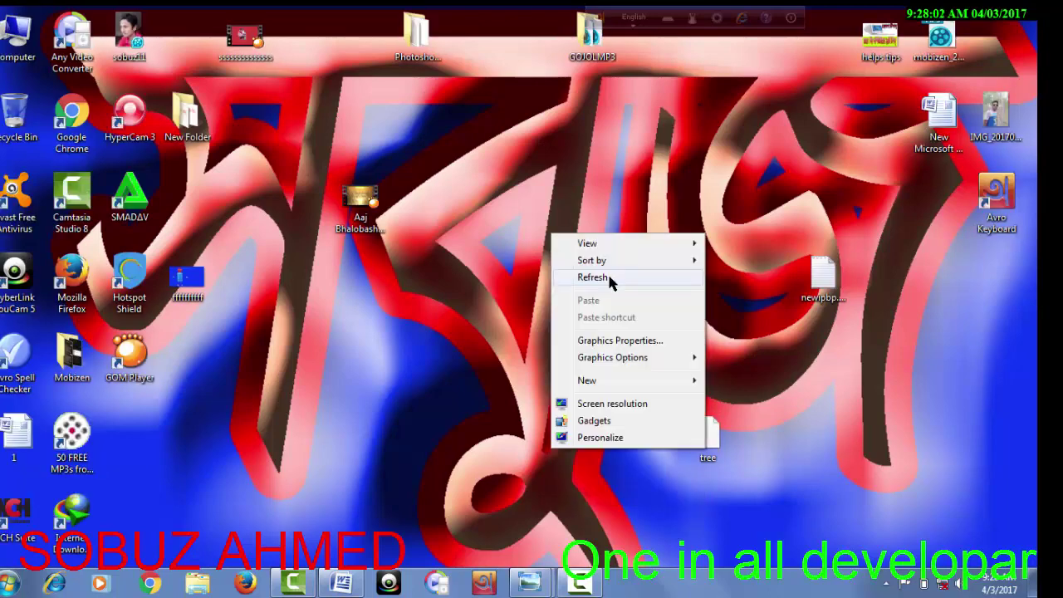
click(607, 275)
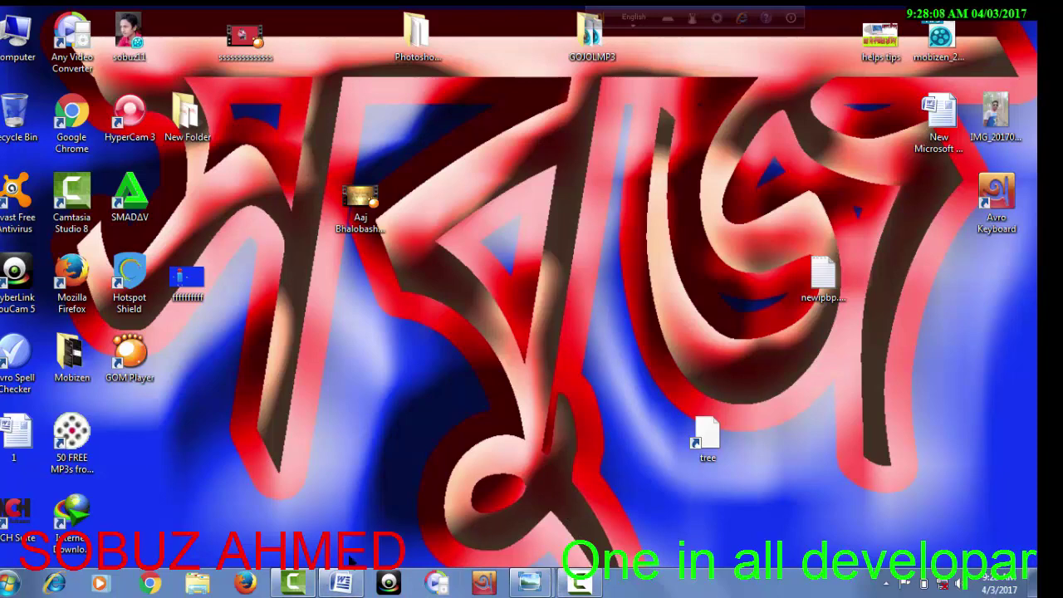
click(342, 582)
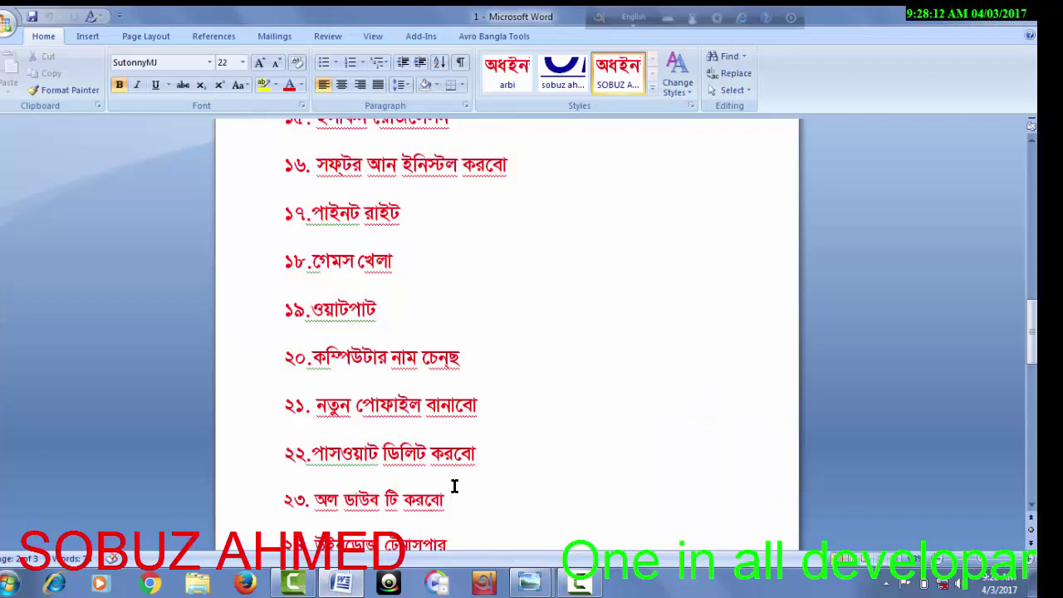
scroll(456, 490, down, 1)
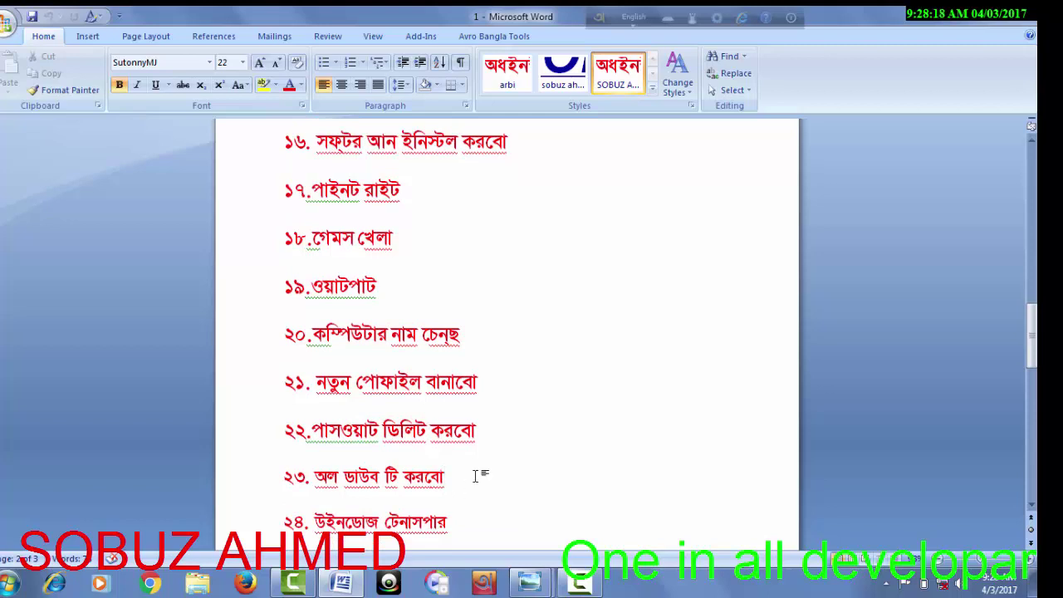
scroll(475, 476, down, 1)
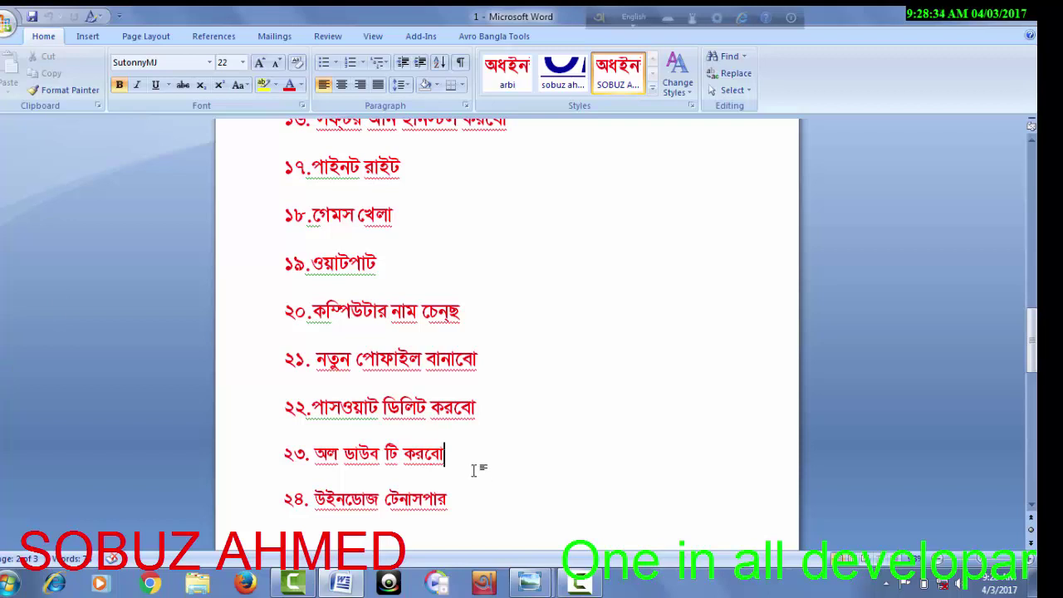
scroll(473, 467, down, 1)
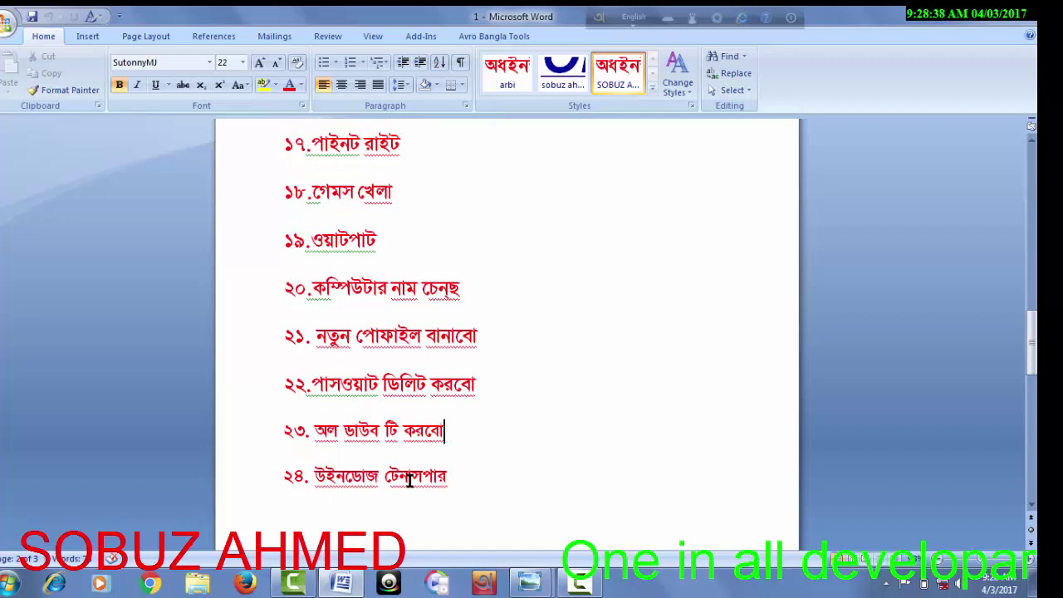
click(507, 475)
scroll(509, 467, down, 2)
scroll(507, 449, down, 4)
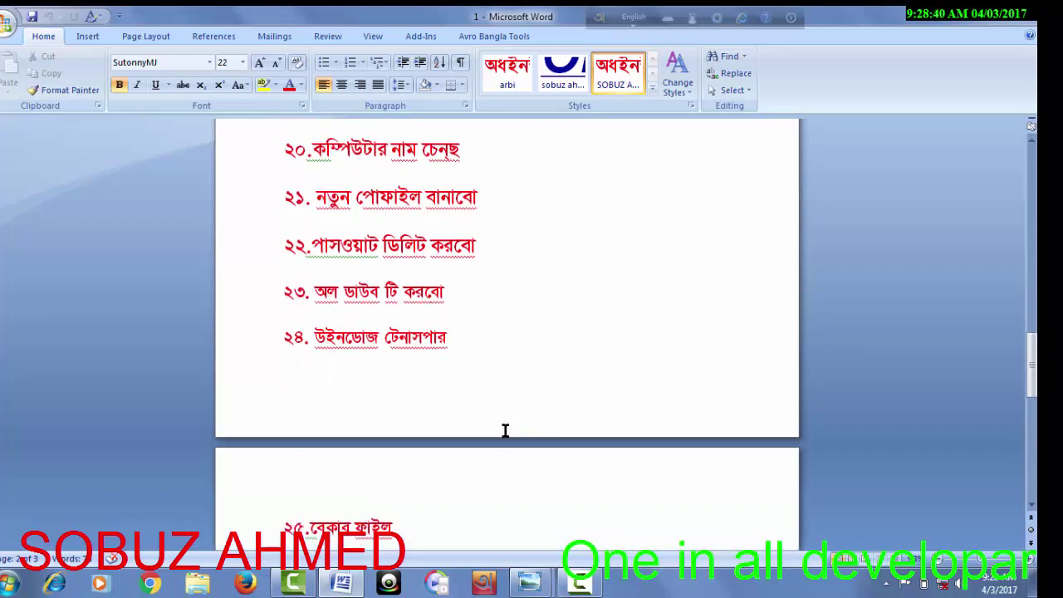
scroll(503, 425, down, 3)
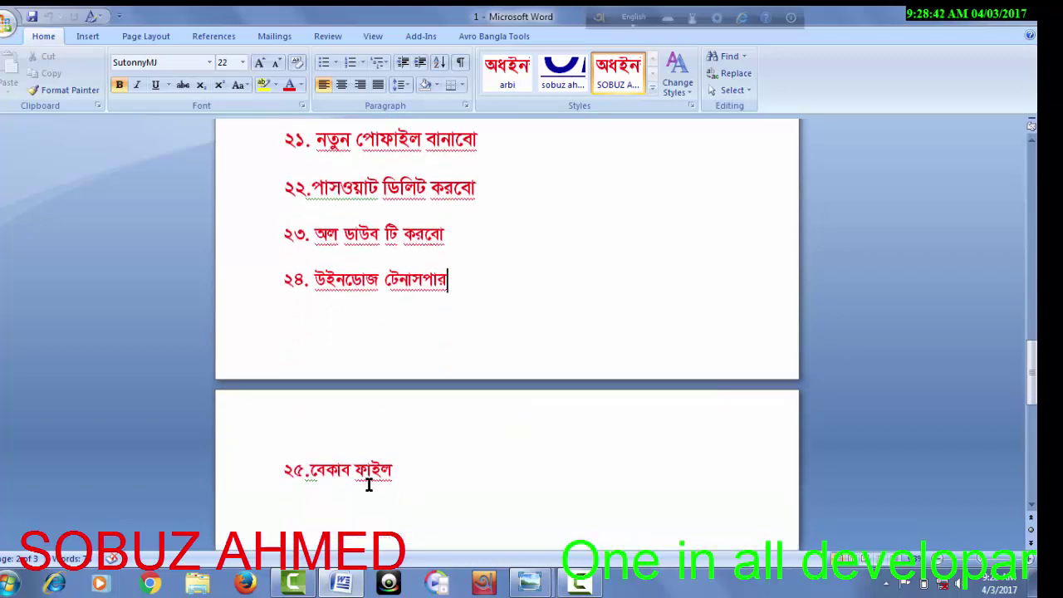
click(414, 474)
scroll(414, 473, up, 1)
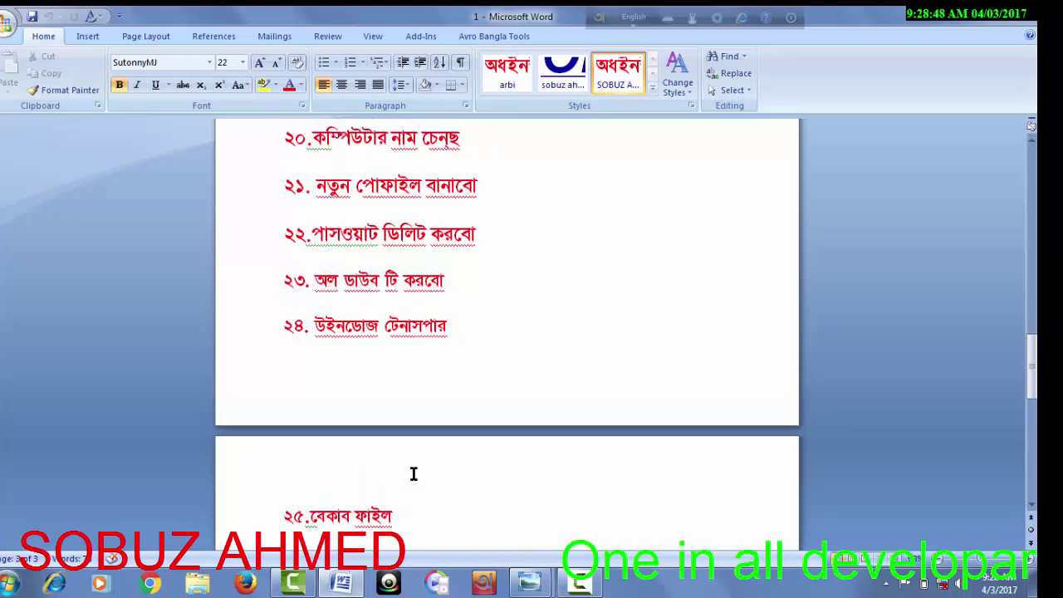
scroll(414, 473, up, 1)
scroll(401, 465, up, 1)
scroll(401, 463, up, 1)
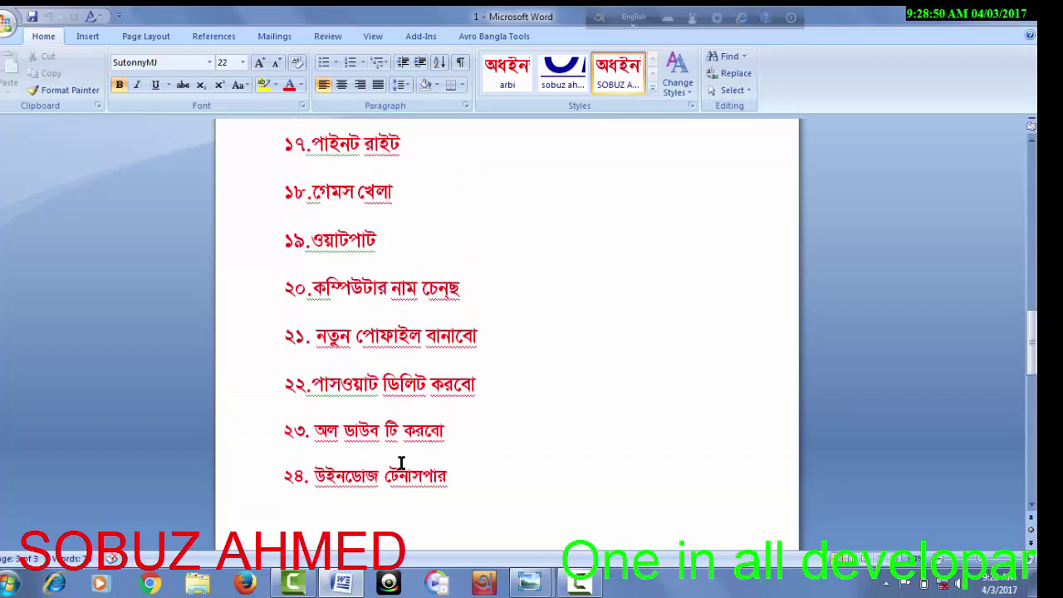
scroll(402, 463, up, 1)
scroll(401, 465, up, 3)
scroll(391, 437, up, 3)
scroll(391, 430, up, 1)
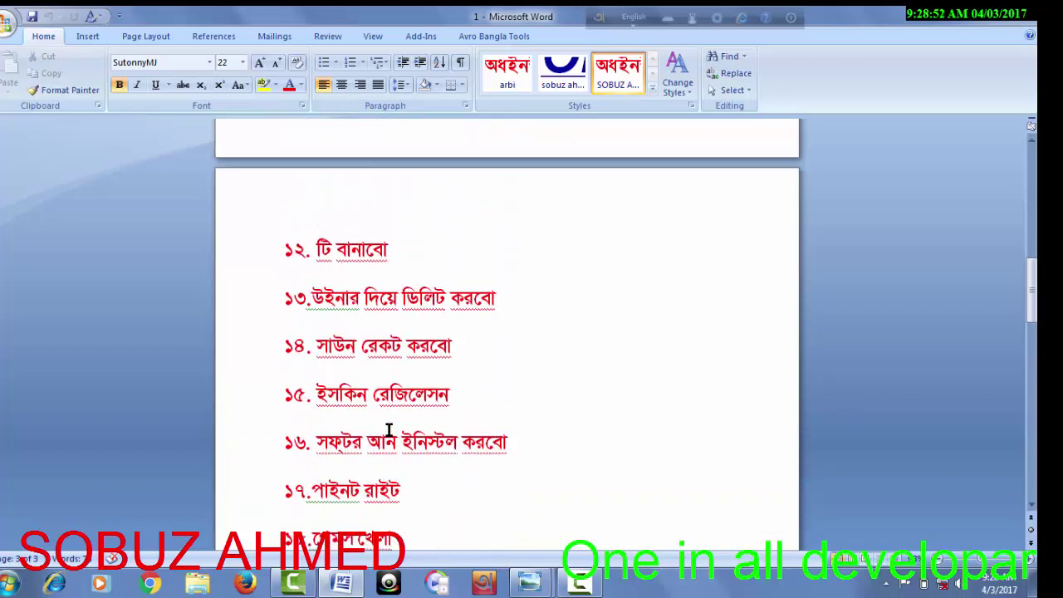
scroll(389, 429, up, 1)
scroll(389, 430, up, 2)
scroll(389, 429, up, 4)
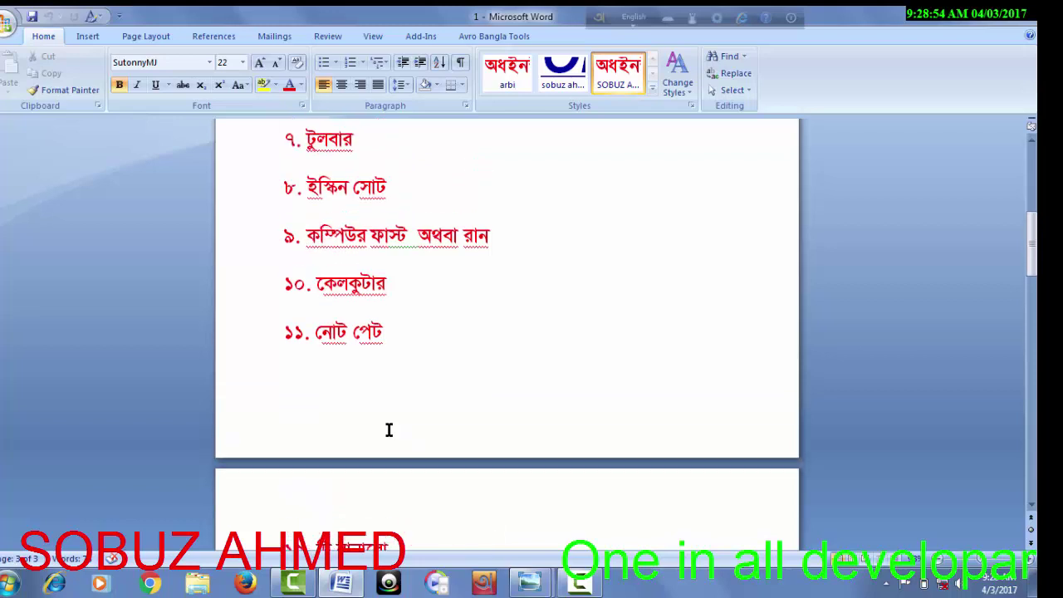
scroll(375, 408, up, 1)
scroll(375, 408, up, 3)
scroll(375, 408, up, 2)
scroll(375, 408, up, 1)
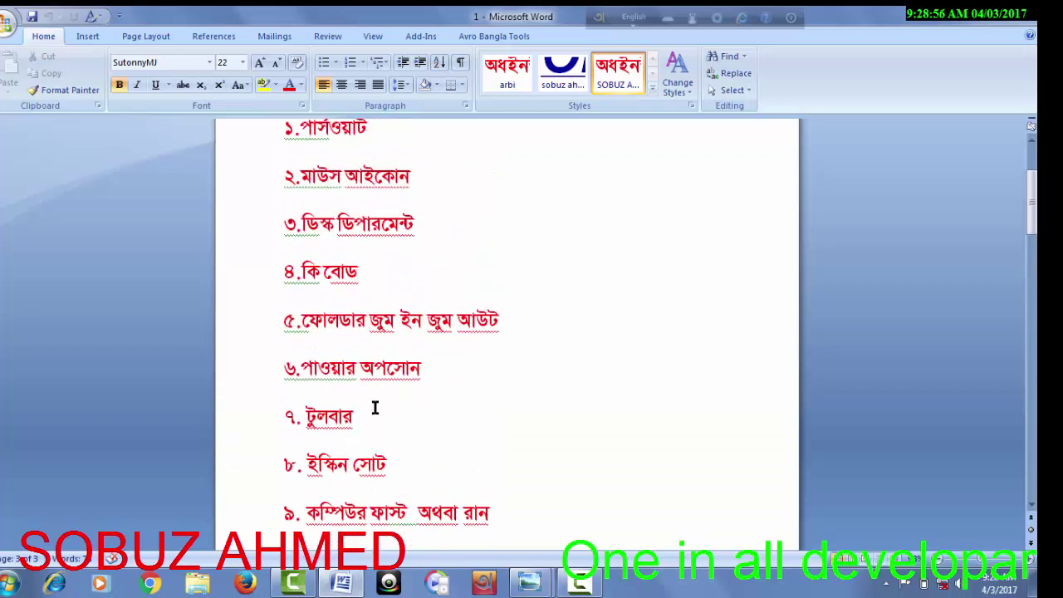
scroll(375, 408, up, 1)
scroll(374, 408, up, 1)
scroll(374, 408, up, 1)
scroll(374, 406, up, 1)
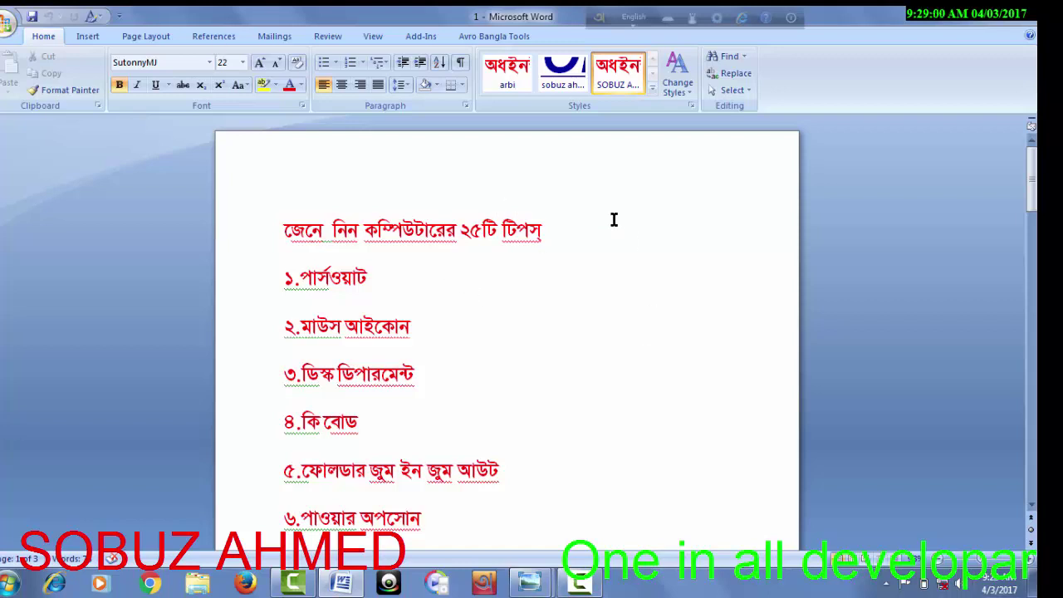
click(561, 231)
Show the desktop with Win+D, refresh it twice, and restore the Word tips document
key(super+d)
right_click(718, 77)
click(752, 117)
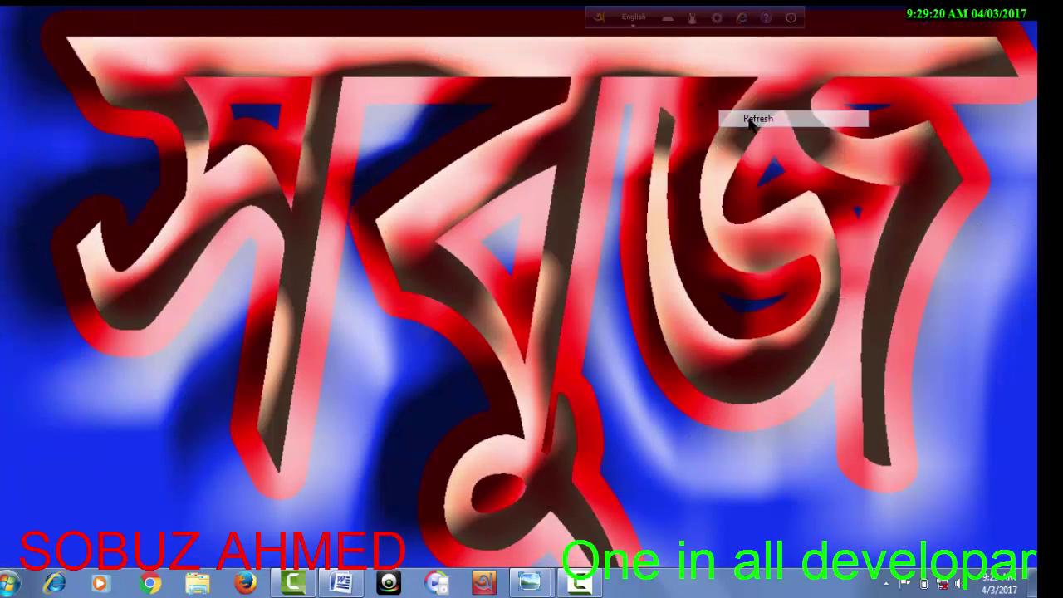
right_click(749, 119)
click(782, 162)
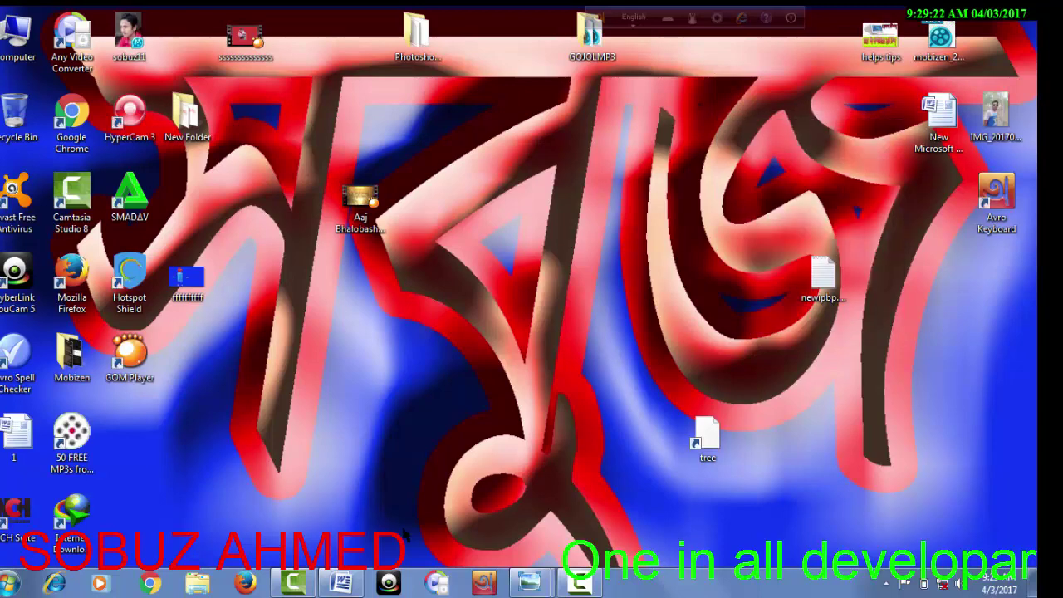
click(342, 582)
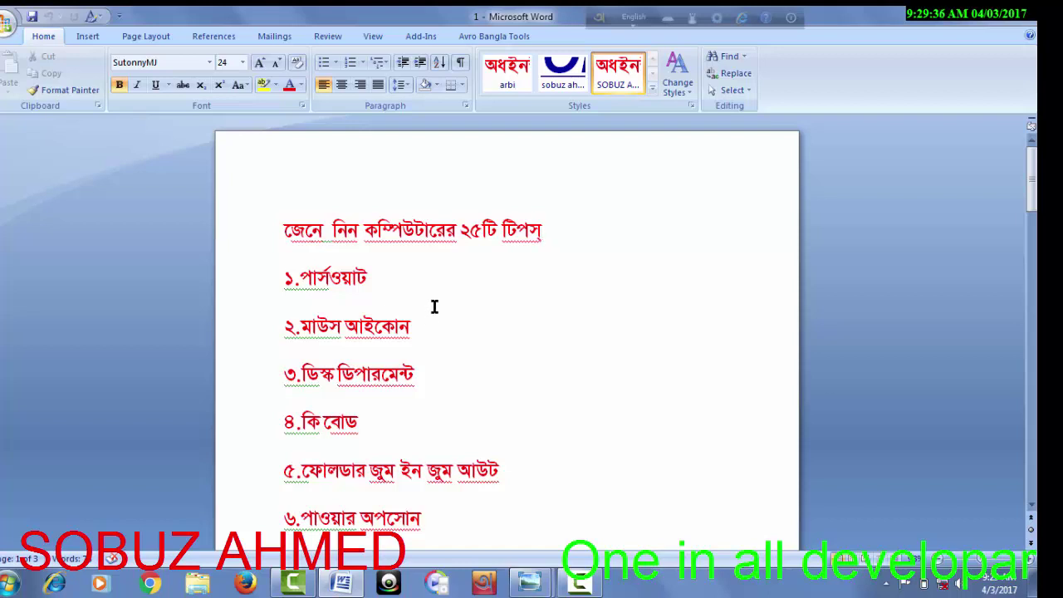
click(447, 325)
click(452, 373)
click(506, 464)
click(450, 278)
click(450, 319)
click(449, 379)
click(446, 428)
click(550, 488)
click(484, 328)
click(486, 283)
click(556, 240)
click(457, 340)
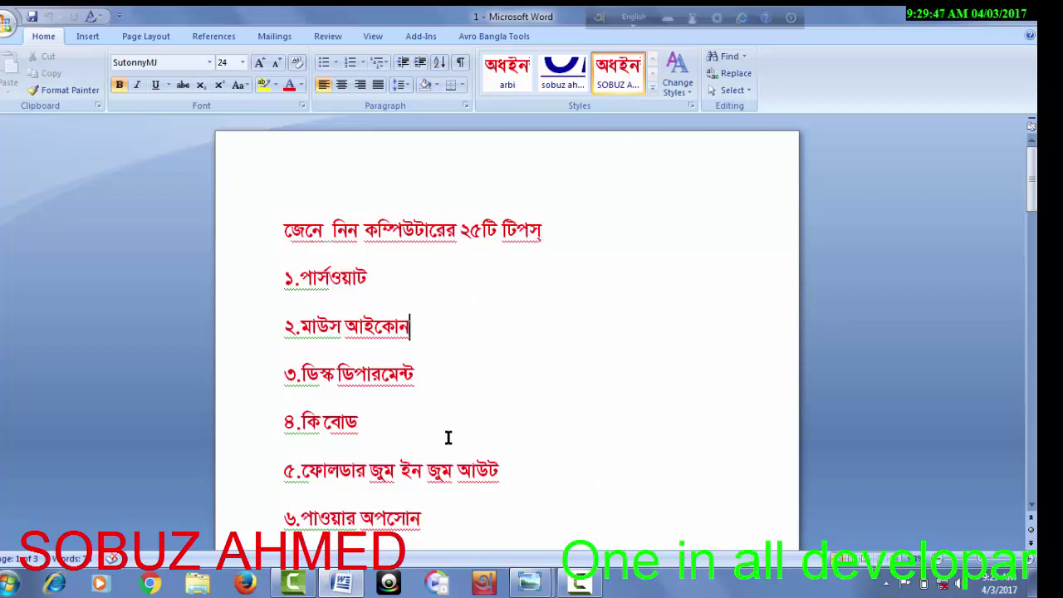
click(574, 465)
click(452, 325)
click(450, 381)
click(515, 461)
click(369, 432)
scroll(532, 385, down, 1)
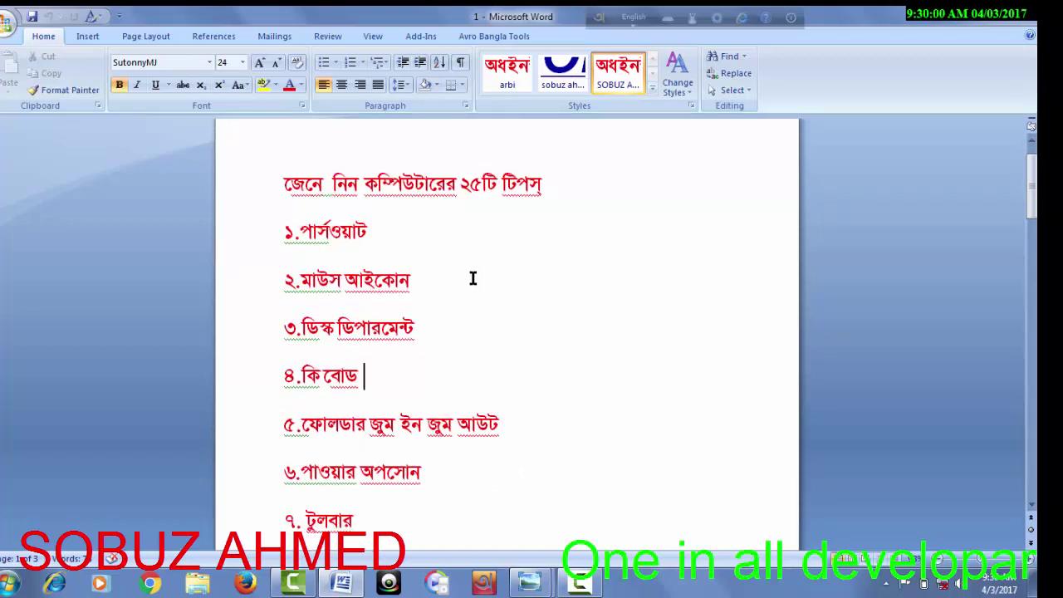
click(488, 283)
click(486, 338)
click(471, 369)
click(545, 449)
click(434, 492)
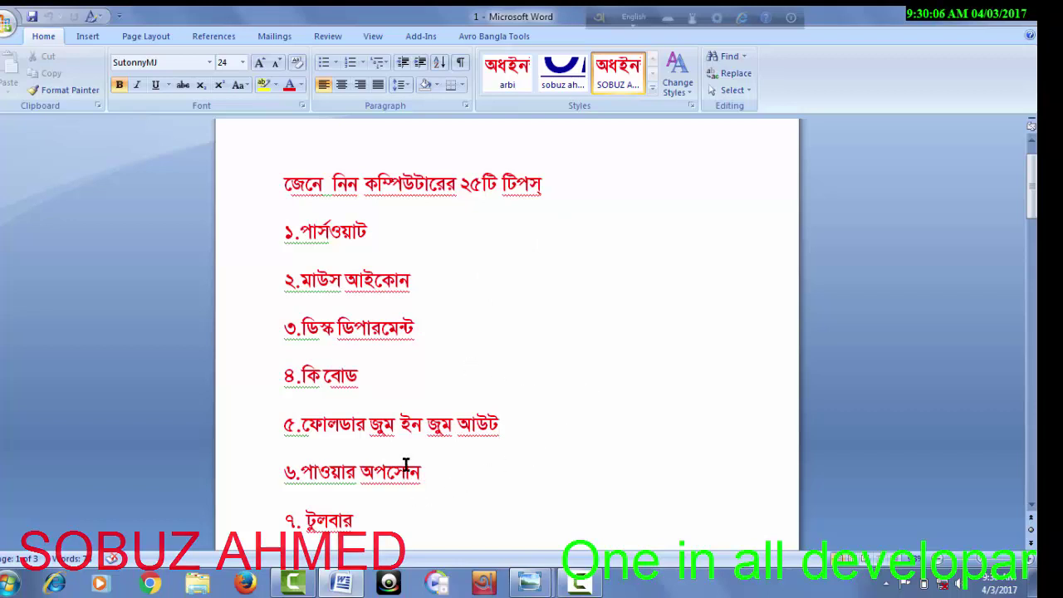